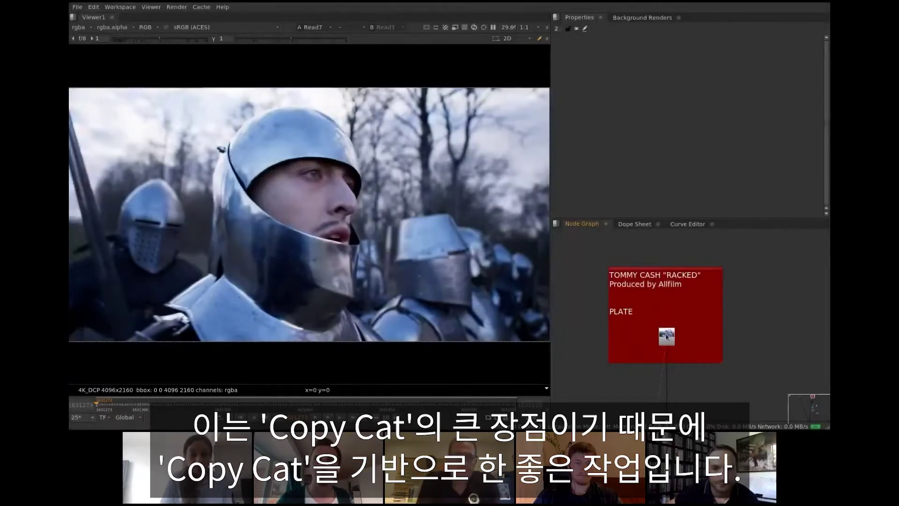
Stop the plate's playback and view the Shuffle1 output of the section that stabilizes and shuffles the base plate.
{"action": "left_click", "coordinate": [320, 416]}
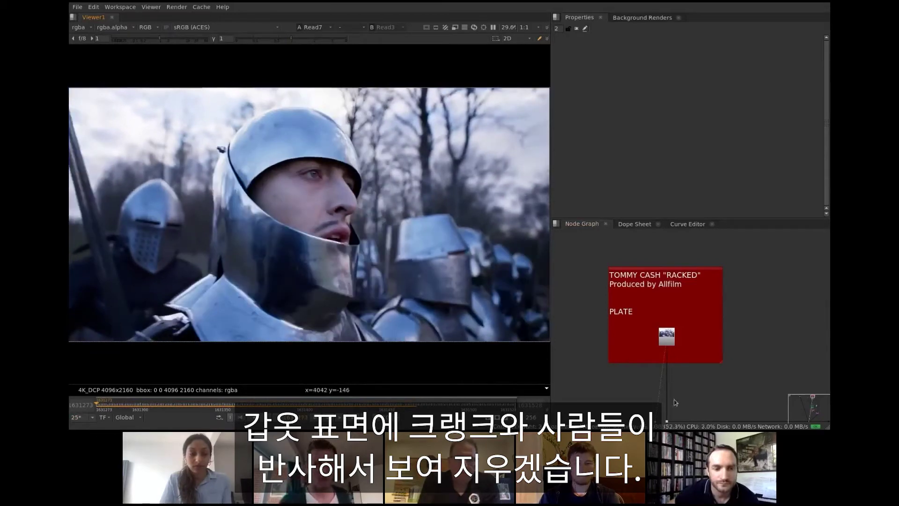
{"action": "middle_click_drag", "start_coordinate": [670, 389], "coordinate": [673, 321]}
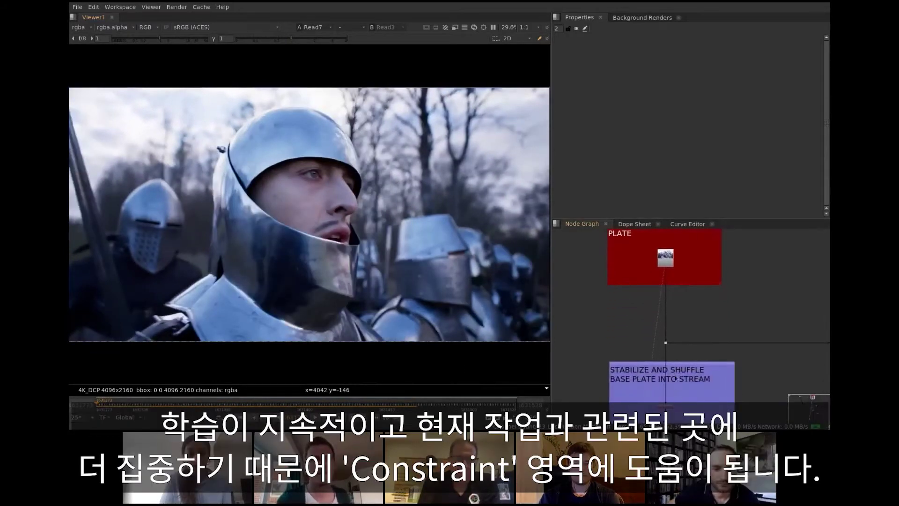
{"action": "middle_click_drag", "start_coordinate": [680, 374], "coordinate": [689, 284]}
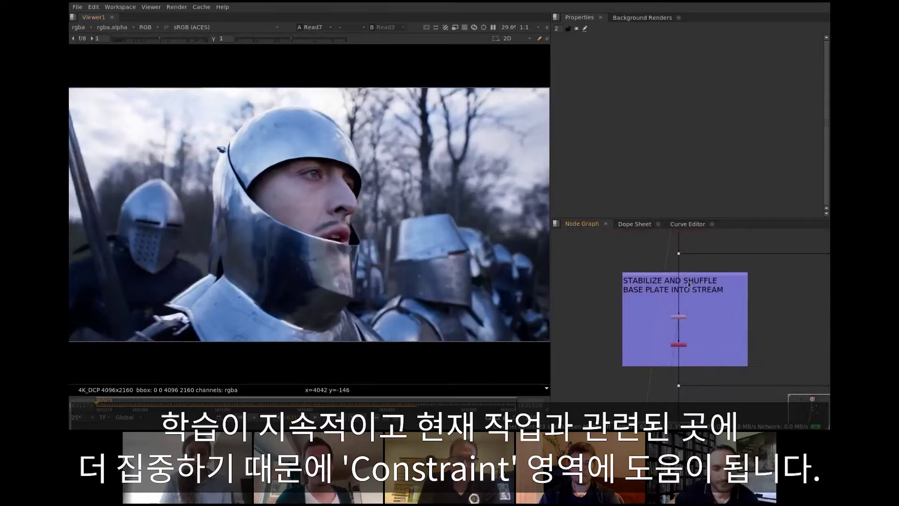
{"action": "key", "text": "1"}
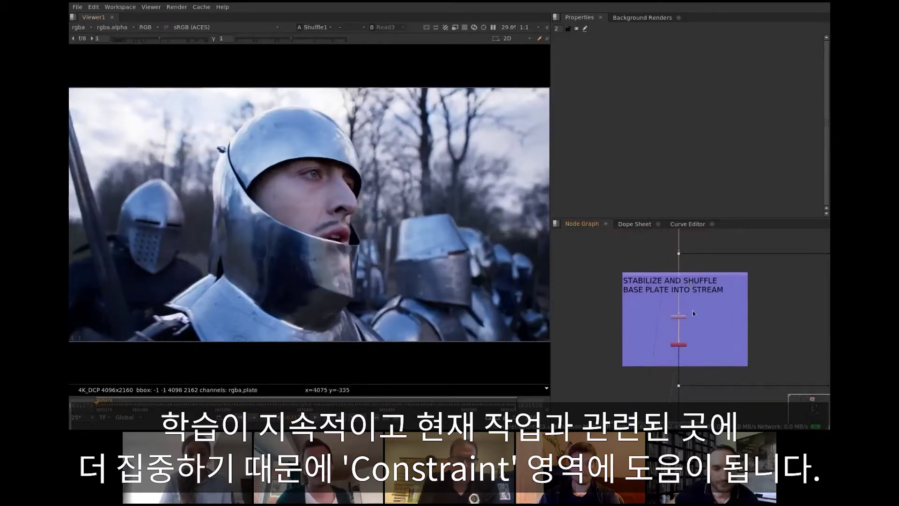
Open the settings of Transform_Stabilize2, play the stabilized plate, and close the settings.
{"action": "double_click", "coordinate": [679, 317]}
{"action": "key", "text": "l"}
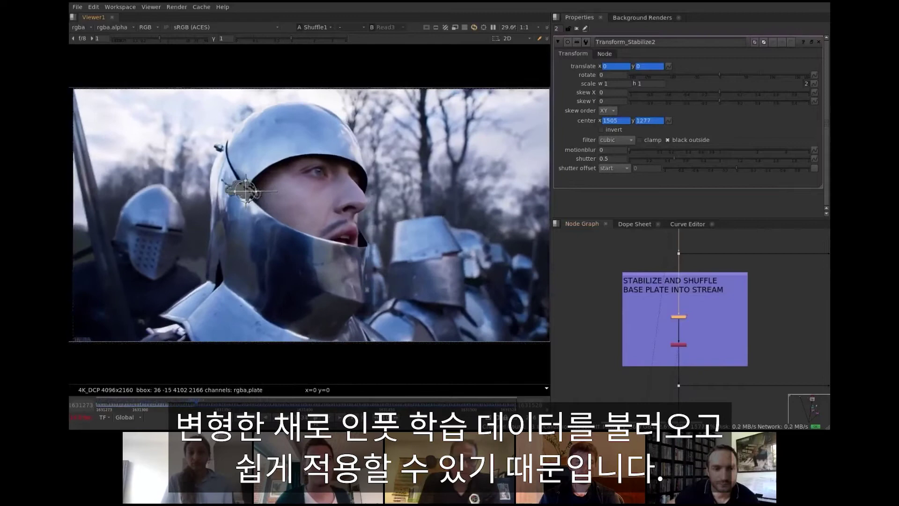
{"action": "left_click", "coordinate": [576, 29]}
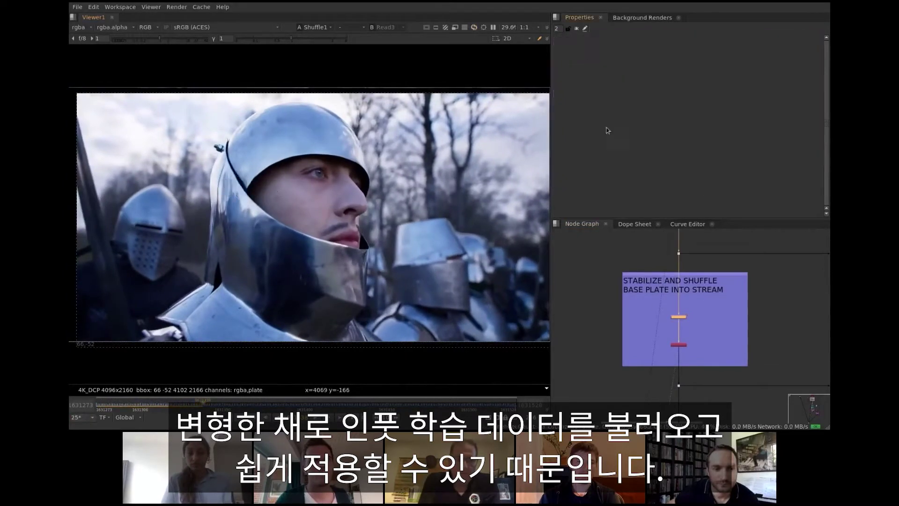
View the Merge8 paint result above the paint touchups section at the first frame.
{"action": "middle_click_drag", "start_coordinate": [709, 348], "coordinate": [702, 247]}
{"action": "middle_click_drag", "start_coordinate": [687, 383], "coordinate": [695, 255]}
{"action": "middle_click_drag", "start_coordinate": [685, 383], "coordinate": [680, 314]}
{"action": "key", "text": "1"}
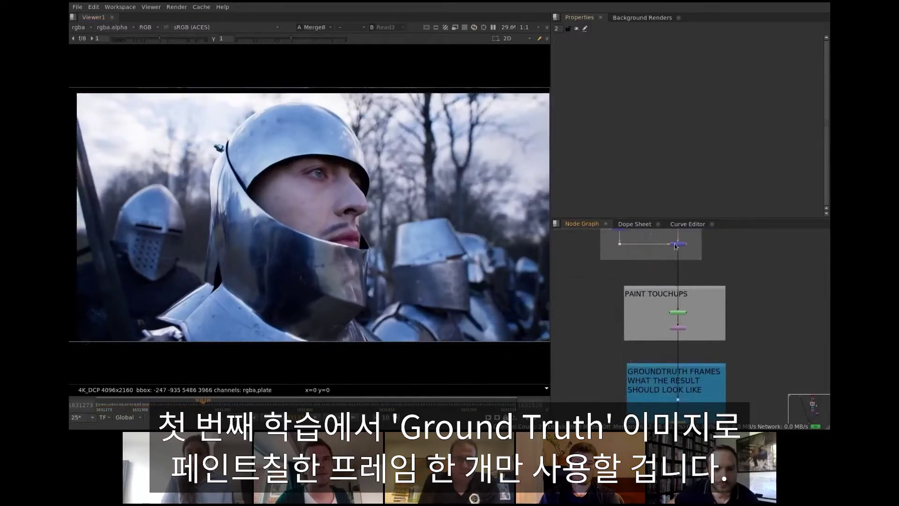
{"action": "key", "text": "Home"}
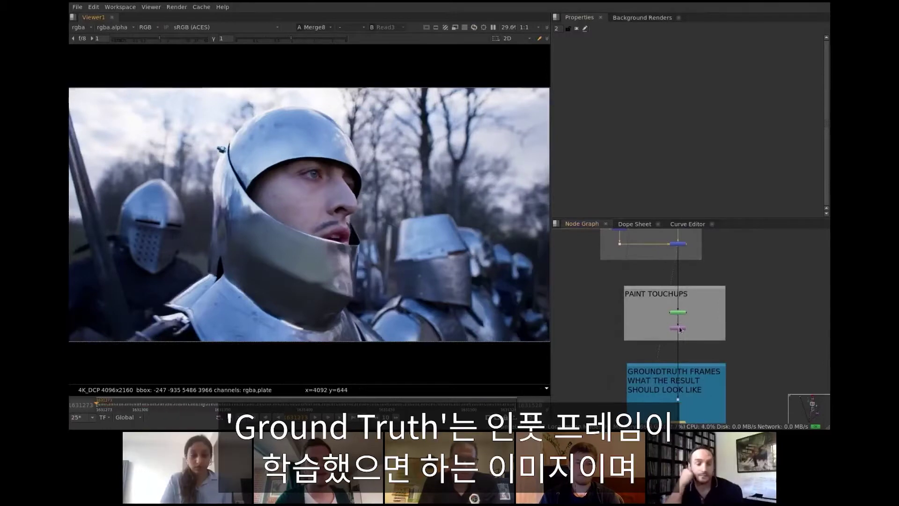
Compare the touched-up Crop7 output with the original Read7 plate, ending on Crop7.
{"action": "key", "text": "1"}
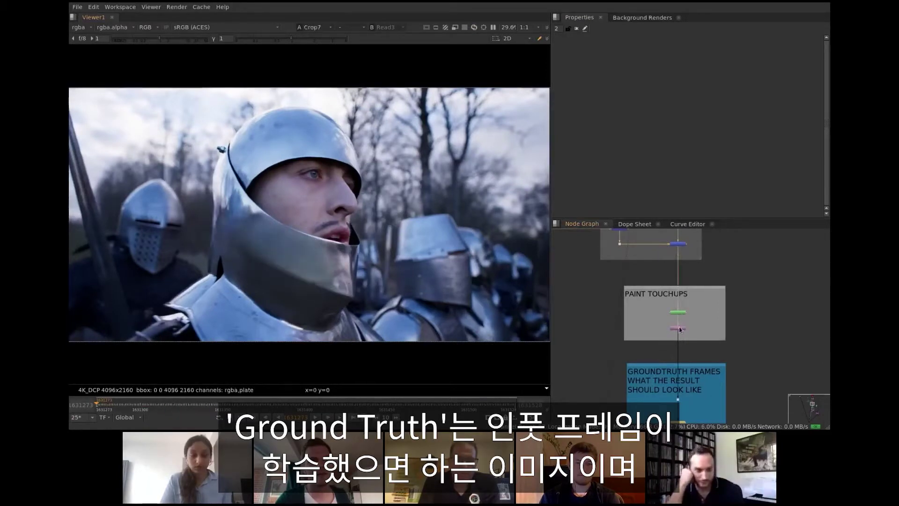
{"action": "key", "text": "2"}
{"action": "key", "text": "1"}
{"action": "key", "text": "2"}
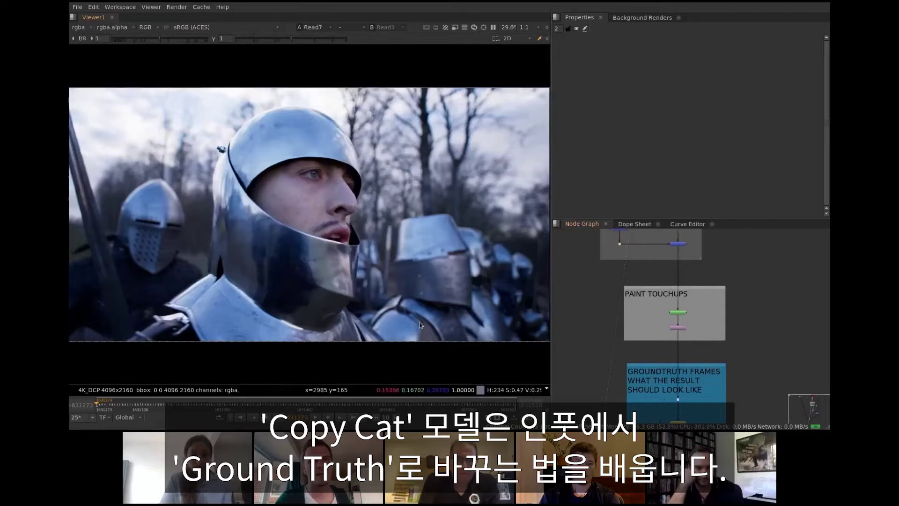
{"action": "key", "text": "1"}
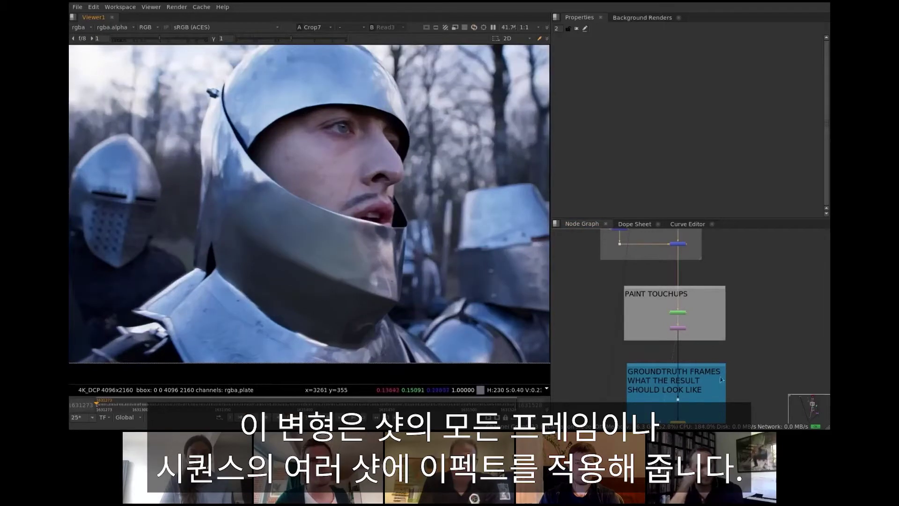
Inspect the Transform2 random rotation and scale settings in the synthetic GT generation section and play its frames.
{"action": "middle_click_drag", "start_coordinate": [725, 387], "coordinate": [729, 305]}
{"action": "scroll", "coordinate": [722, 312], "scroll_direction": "up", "scroll_amount": 3}
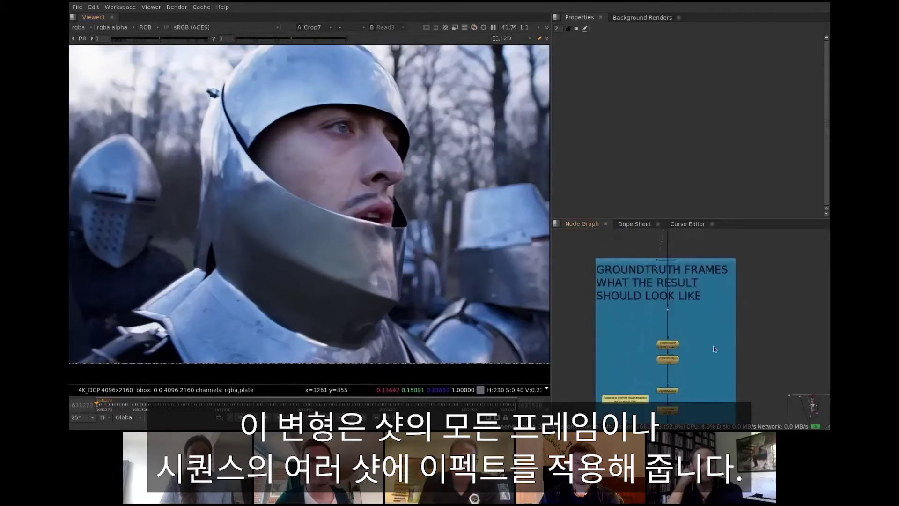
{"action": "middle_click_drag", "start_coordinate": [713, 347], "coordinate": [732, 324]}
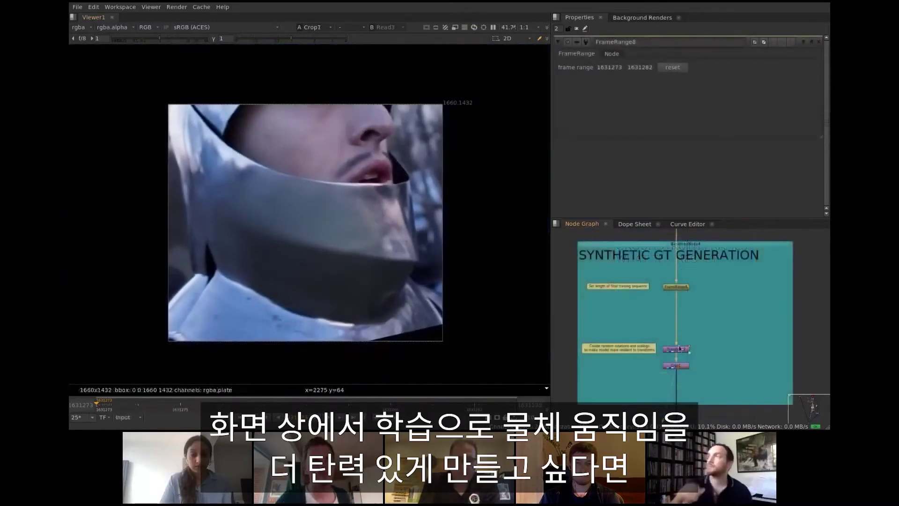
{"action": "double_click", "coordinate": [686, 351]}
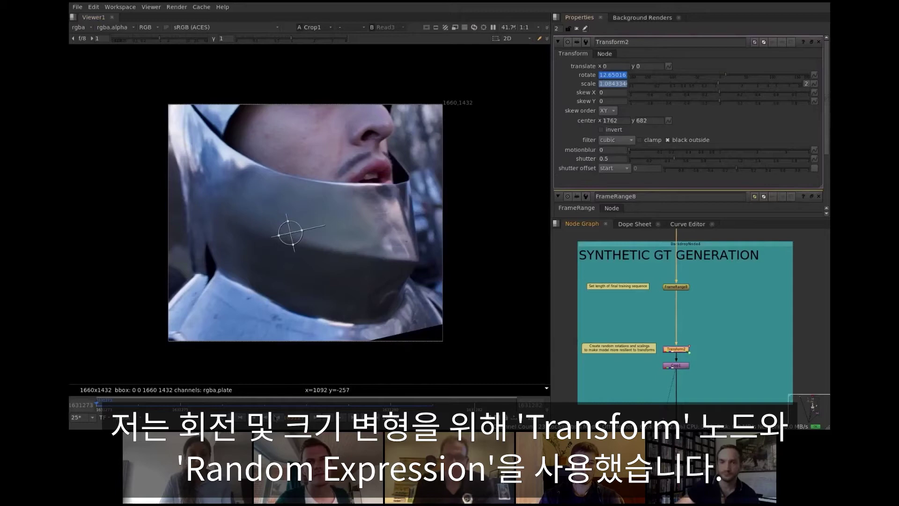
{"action": "key", "text": "l"}
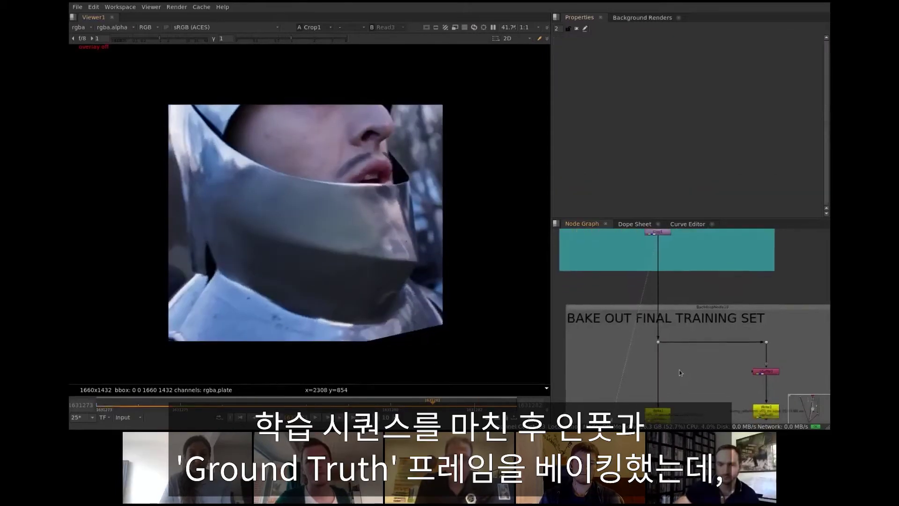
Compare the ground truth and input frames feeding Write1 and Write3 in the final training set section.
{"action": "middle_click_drag", "start_coordinate": [679, 370], "coordinate": [664, 323]}
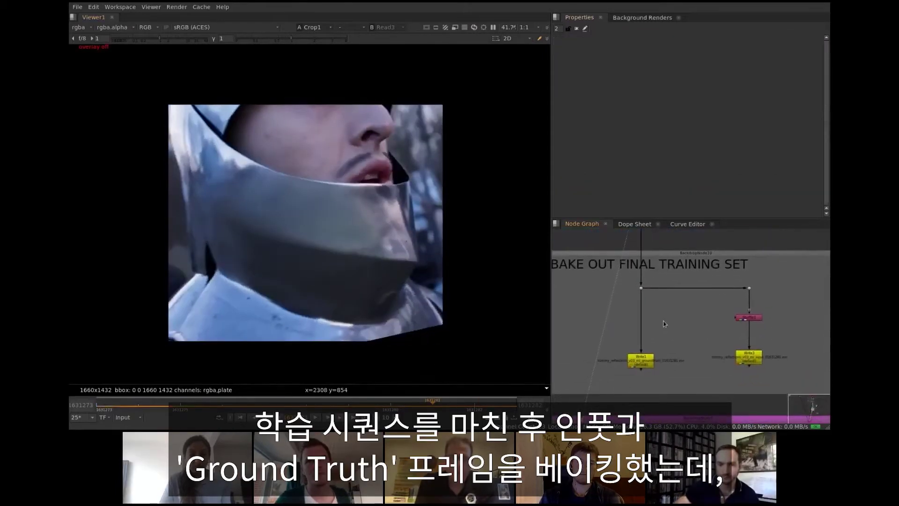
{"action": "left_click", "coordinate": [644, 363]}
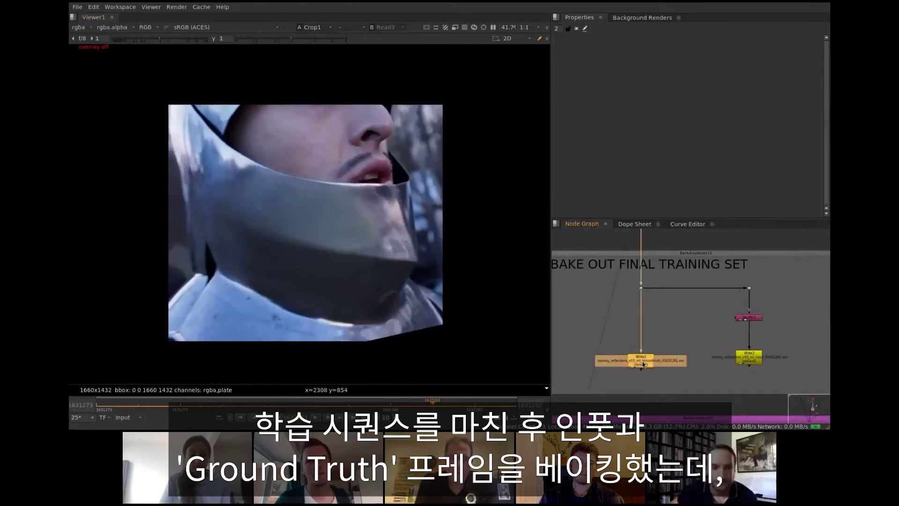
{"action": "key", "text": "1"}
{"action": "left_click", "coordinate": [748, 359]}
{"action": "key", "text": "2"}
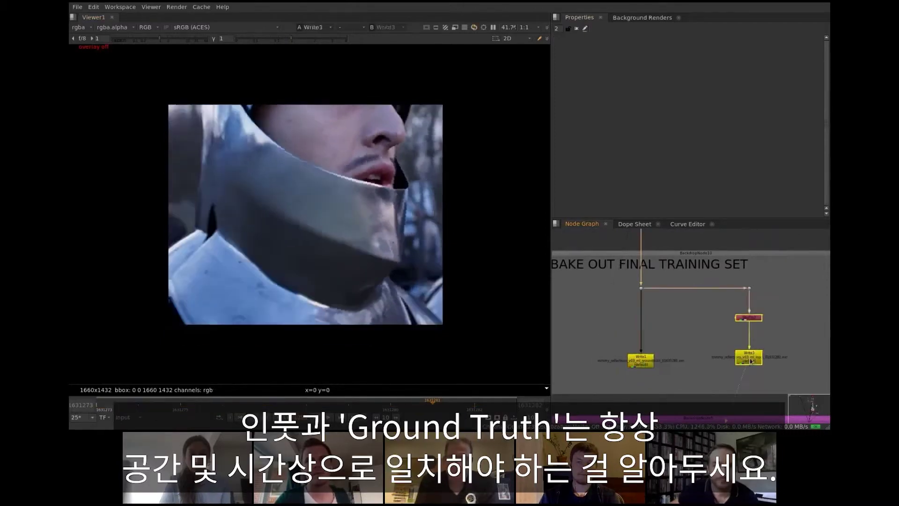
{"action": "key", "text": "2"}
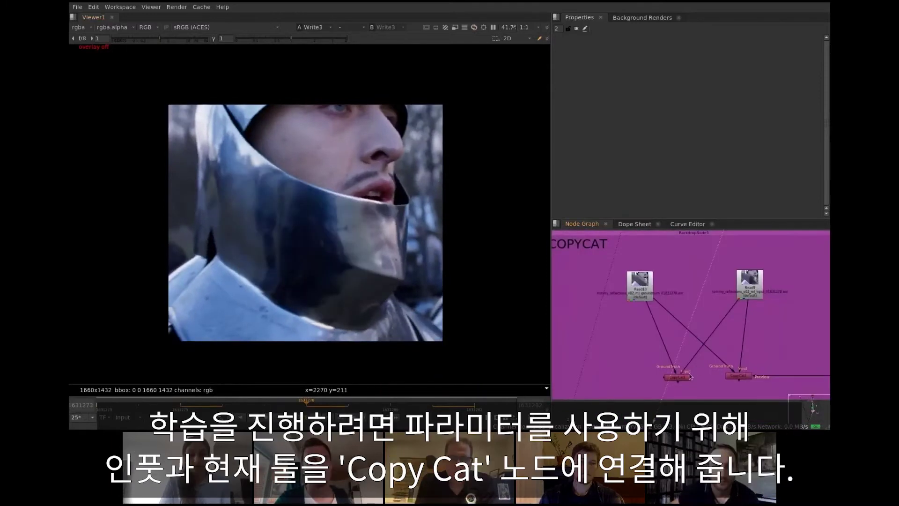
View CopyCat2 and open its properties to examine the training parameters and the loss graph.
{"action": "left_click", "coordinate": [679, 377]}
{"action": "key", "text": "1"}
{"action": "double_click", "coordinate": [679, 377]}
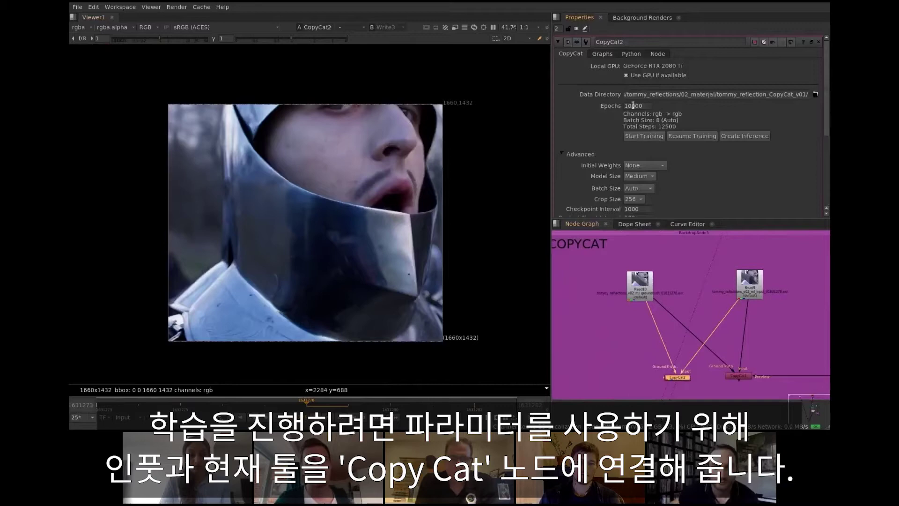
{"action": "scroll", "coordinate": [593, 115], "scroll_direction": "down", "scroll_amount": 1}
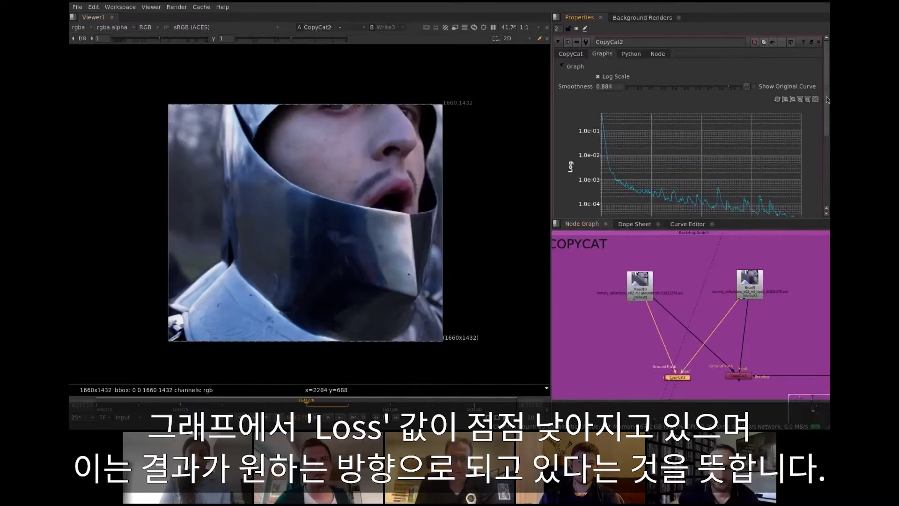
{"action": "left_click_drag", "start_coordinate": [827, 100], "coordinate": [825, 118]}
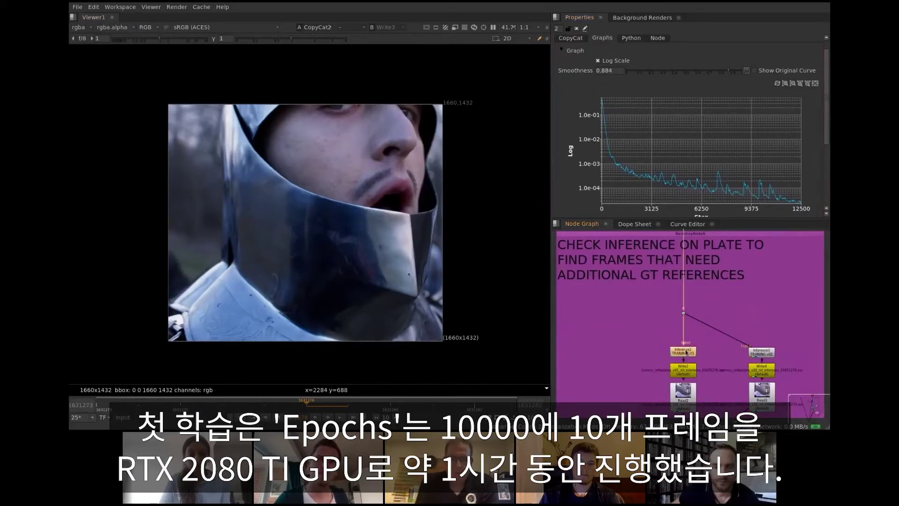
View the first model's inference on the plate and play the Read2 render to check its reflections.
{"action": "key", "text": "1"}
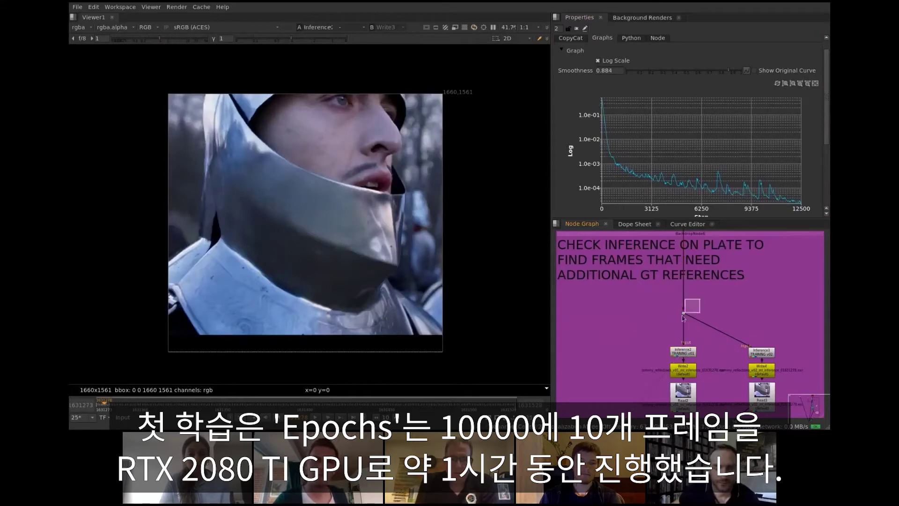
{"action": "key", "text": "1"}
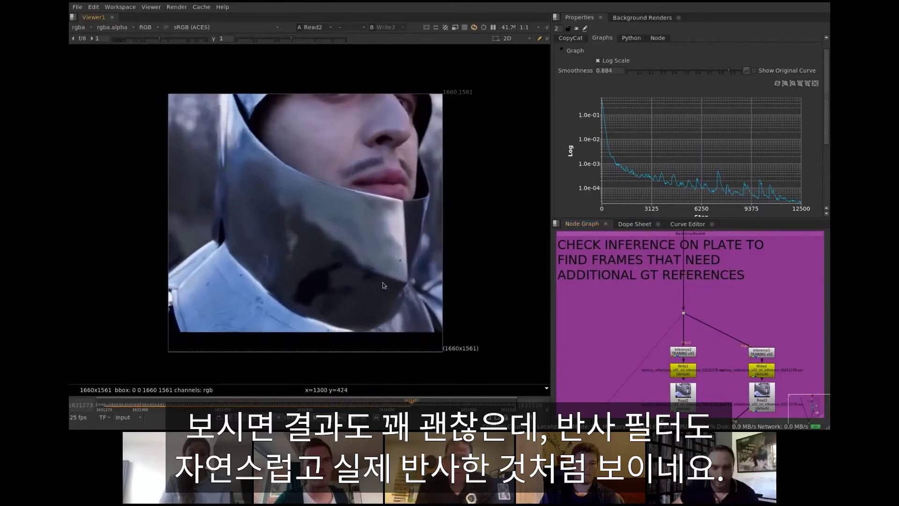
{"action": "left_click", "coordinate": [316, 416]}
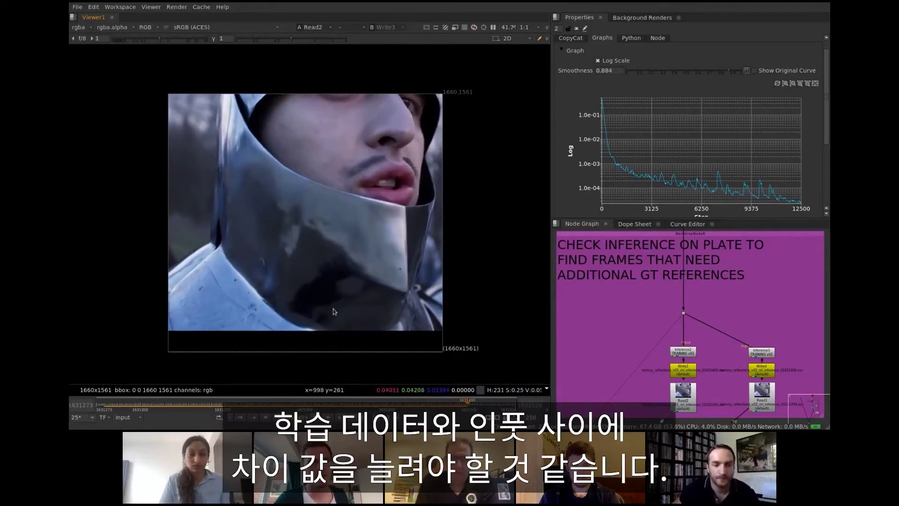
Clear the open properties and move the green backdrop of fixes on previous inferences beside the groundtruth frames section.
{"action": "left_click", "coordinate": [575, 28]}
{"action": "scroll", "coordinate": [691, 348], "scroll_direction": "down", "scroll_amount": 5}
{"action": "middle_click_drag", "start_coordinate": [659, 304], "coordinate": [721, 393]}
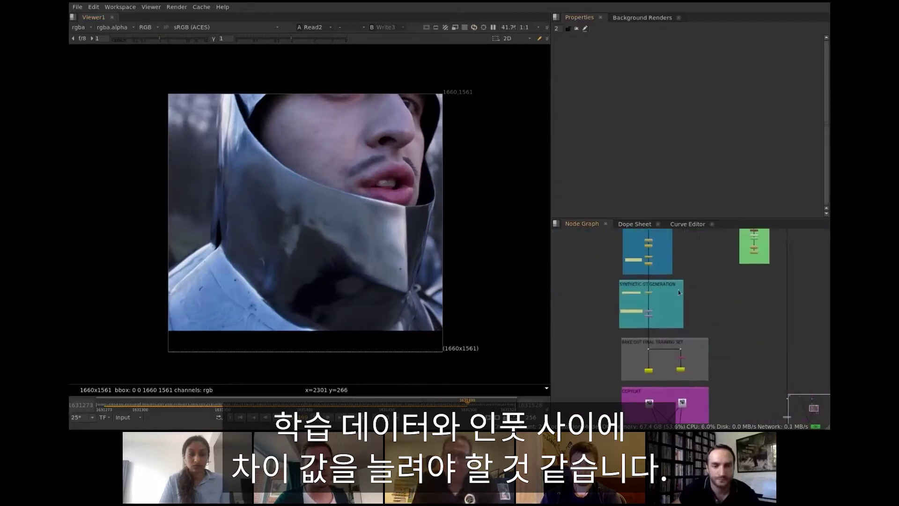
{"action": "middle_click_drag", "start_coordinate": [679, 289], "coordinate": [673, 395]}
{"action": "scroll", "coordinate": [685, 381], "scroll_direction": "up", "scroll_amount": 4}
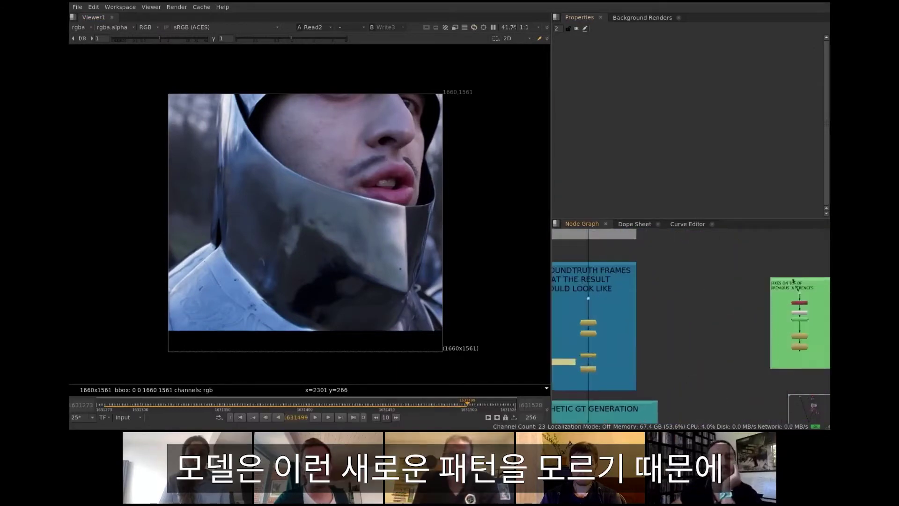
{"action": "left_click_drag", "start_coordinate": [793, 281], "coordinate": [672, 290]}
{"action": "middle_click_drag", "start_coordinate": [633, 322], "coordinate": [633, 302]}
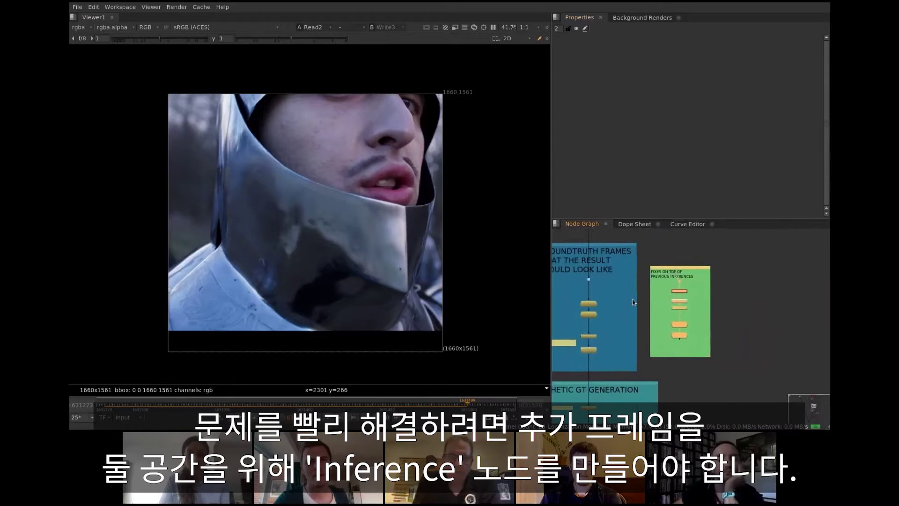
Connect the fixes branch's input to the dot in the groundtruth frames section and its FrameRange4 output to AppendClip2.
{"action": "scroll", "coordinate": [700, 274], "scroll_direction": "up", "scroll_amount": 3}
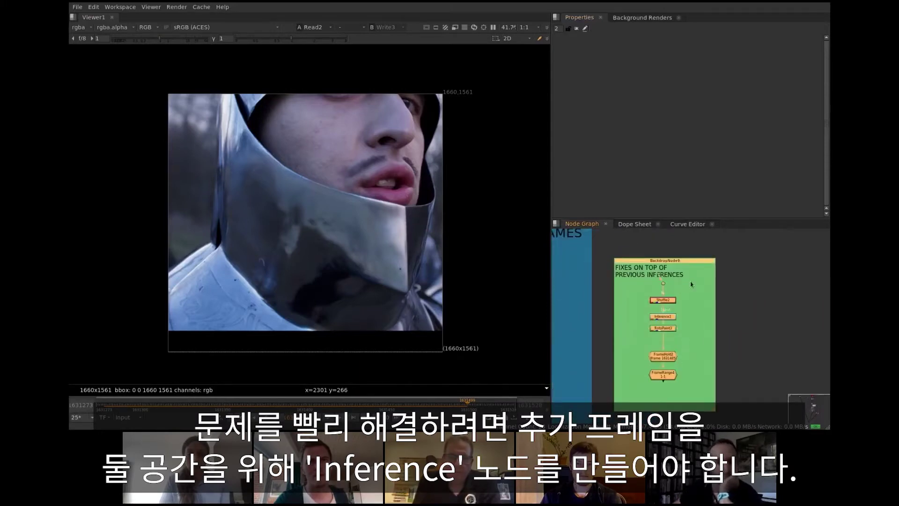
{"action": "middle_click_drag", "start_coordinate": [585, 302], "coordinate": [657, 302]}
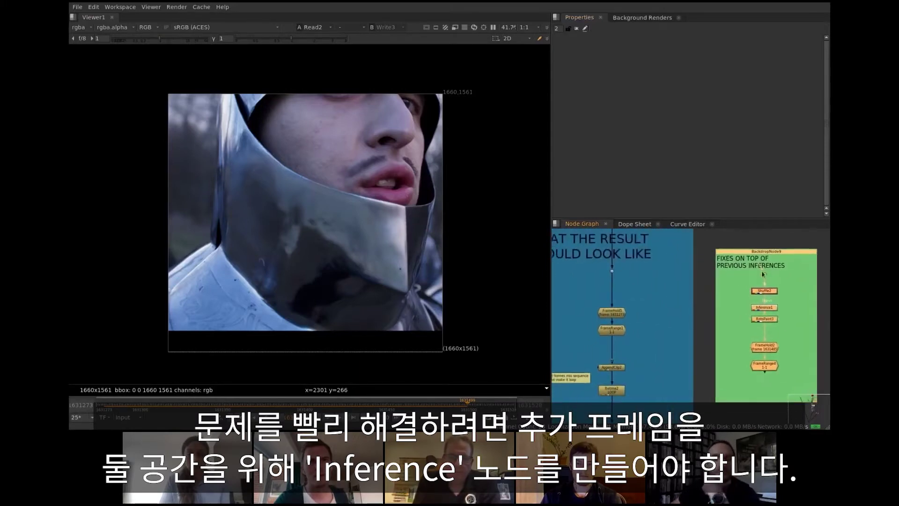
{"action": "left_click_drag", "start_coordinate": [764, 273], "coordinate": [612, 270]}
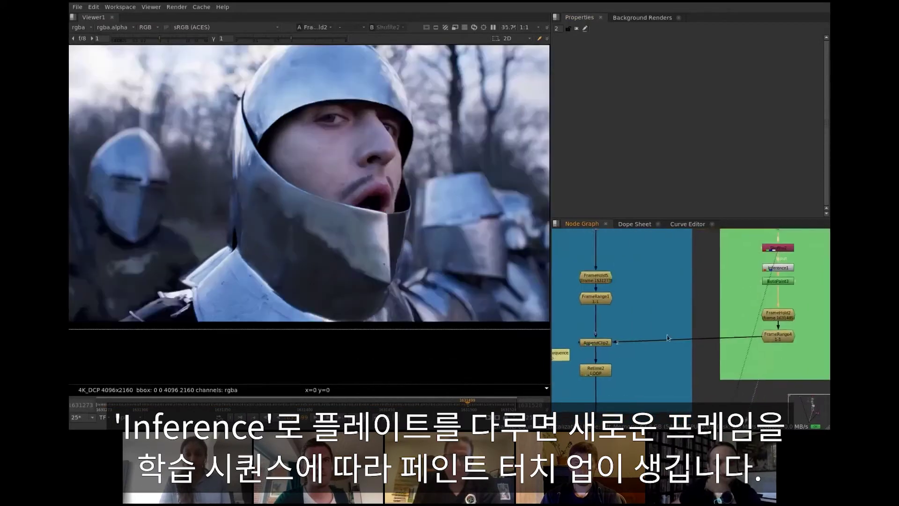
View the looped Retime2 output and step through the appended ground truth frames.
{"action": "middle_click_drag", "start_coordinate": [666, 336], "coordinate": [732, 325]}
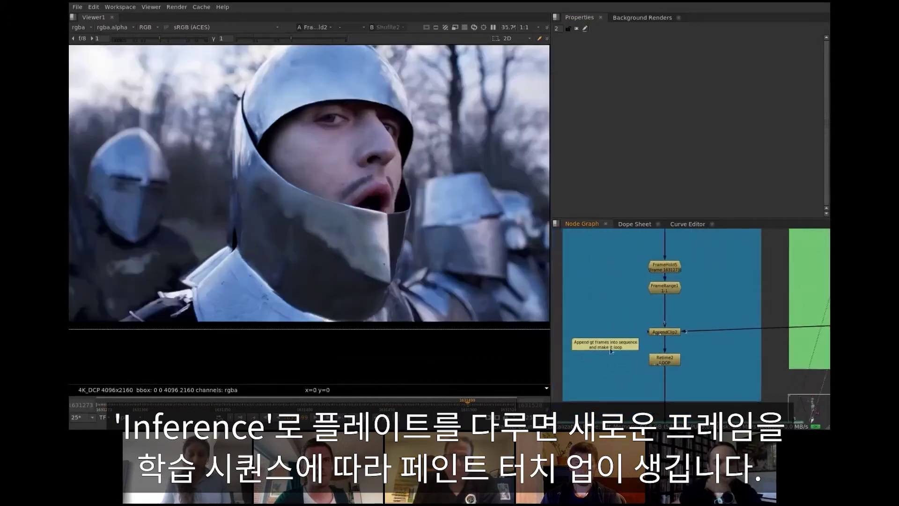
{"action": "key", "text": "5"}
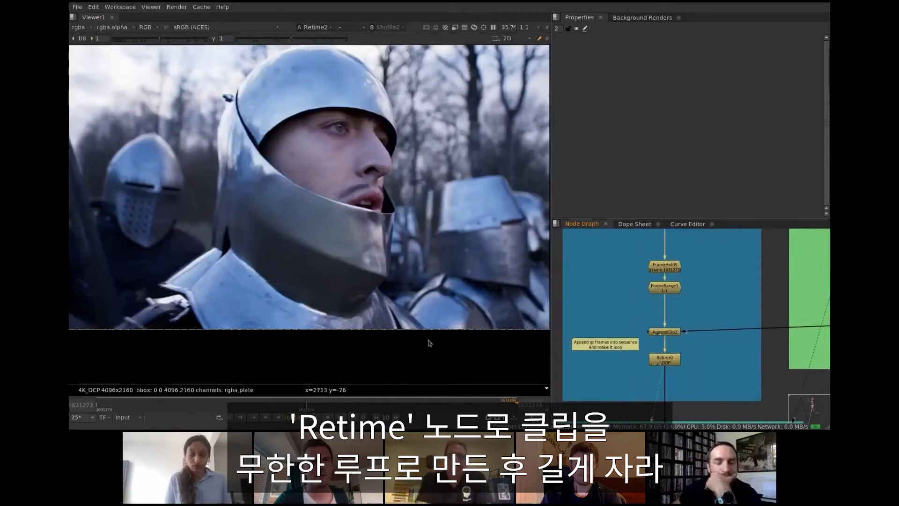
{"action": "key", "text": "Left"}
{"action": "key", "text": "Left"}
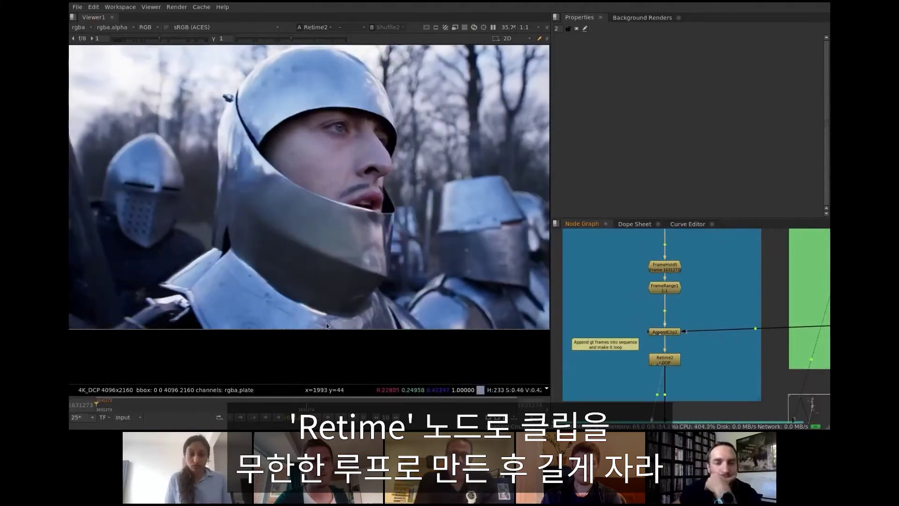
{"action": "key", "text": "Right"}
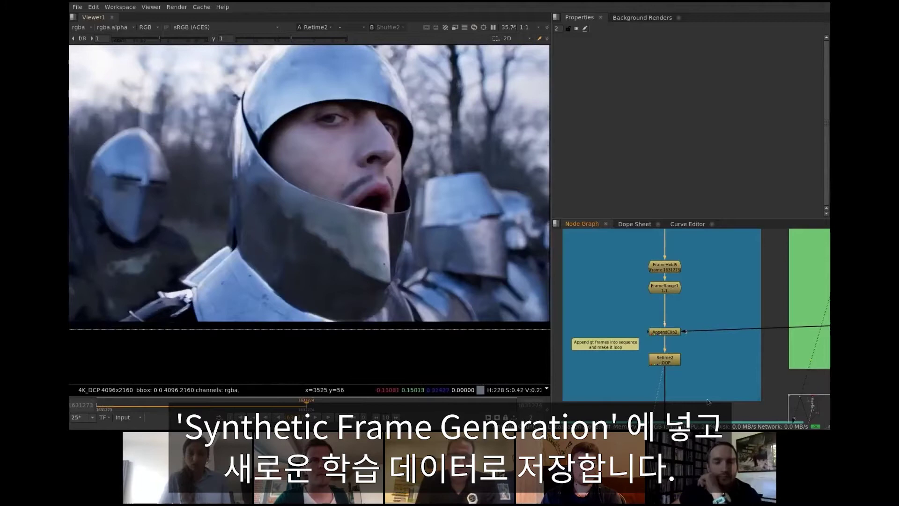
Review the CopyCat1 training settings with checkpoint initial weights, and examine the training curve over the full run.
{"action": "middle_click_drag", "start_coordinate": [707, 403], "coordinate": [706, 385]}
{"action": "middle_click_drag", "start_coordinate": [706, 386], "coordinate": [706, 311]}
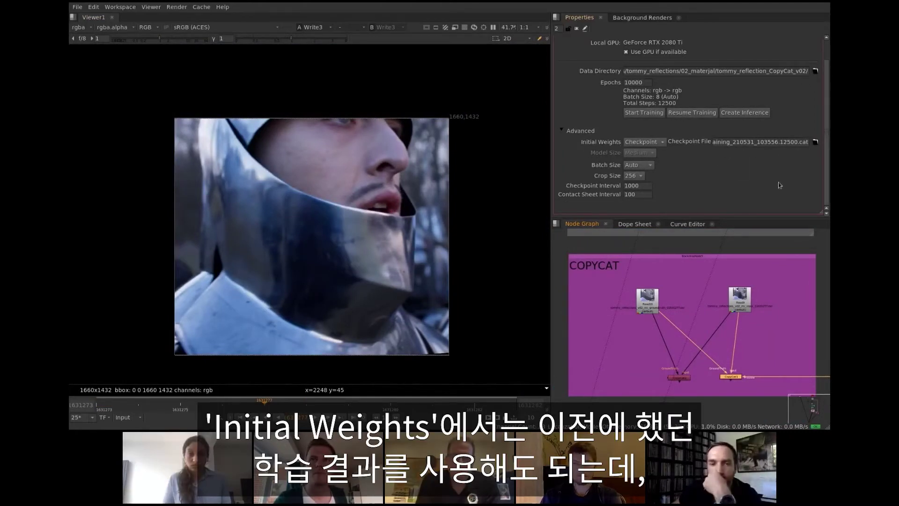
{"action": "scroll", "coordinate": [611, 62], "scroll_direction": "up", "scroll_amount": 2}
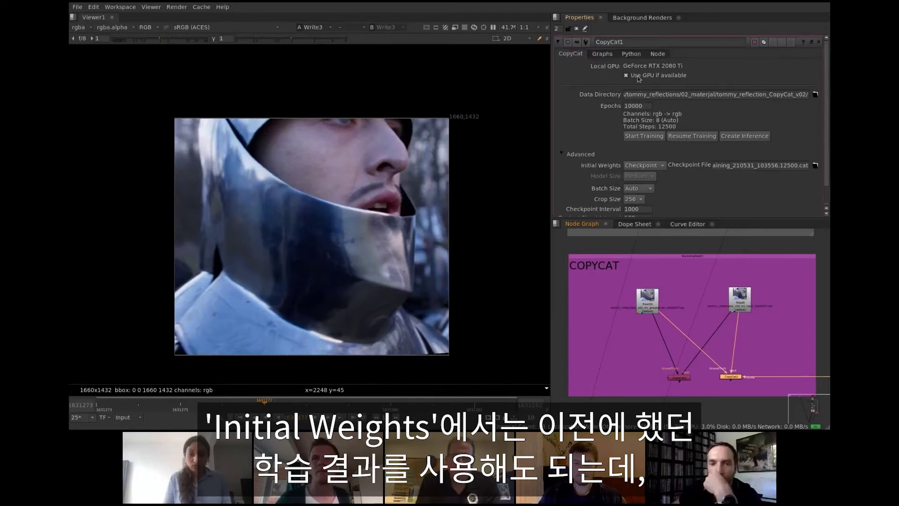
{"action": "left_click", "coordinate": [602, 54]}
{"action": "left_click_drag", "start_coordinate": [825, 107], "coordinate": [828, 124]}
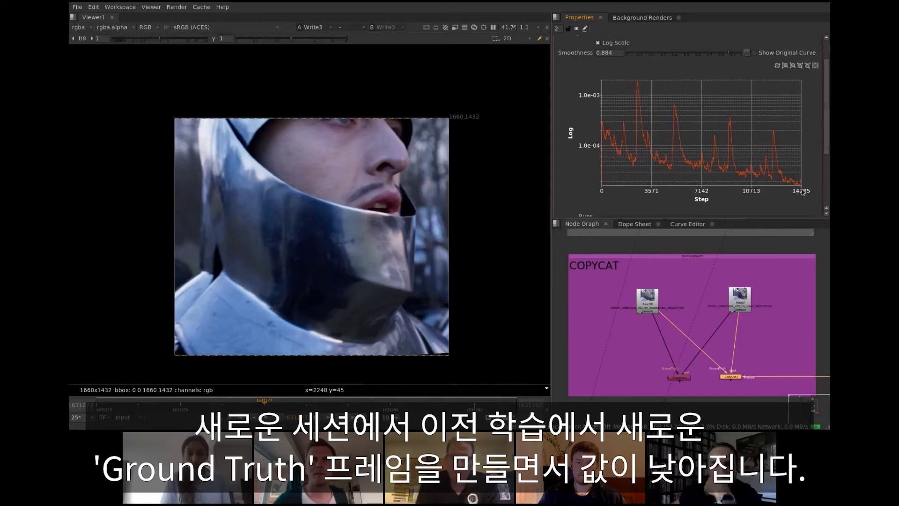
Compare the first and second models' inferences on the plate and view the Read3 render from its first frame.
{"action": "middle_click_drag", "start_coordinate": [768, 358], "coordinate": [603, 328]}
{"action": "middle_click_drag", "start_coordinate": [746, 346], "coordinate": [593, 319]}
{"action": "middle_click_drag", "start_coordinate": [756, 325], "coordinate": [707, 253]}
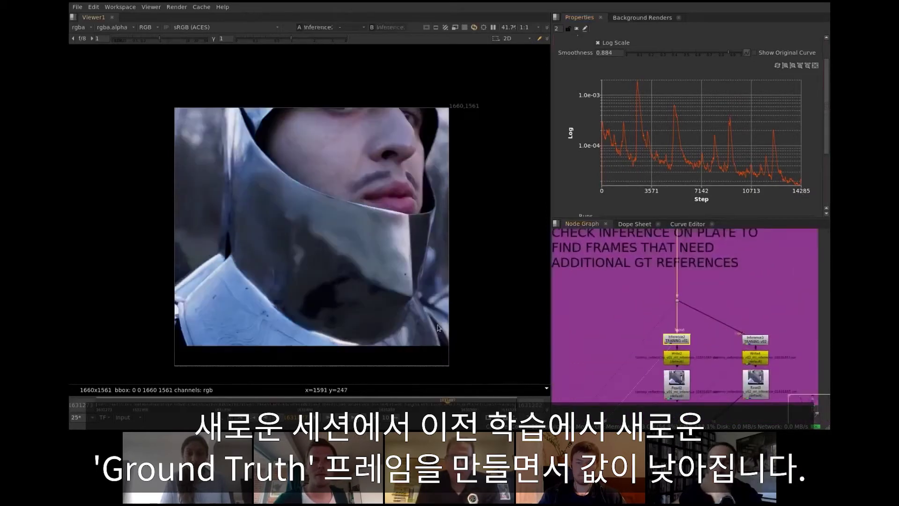
{"action": "key", "text": "2"}
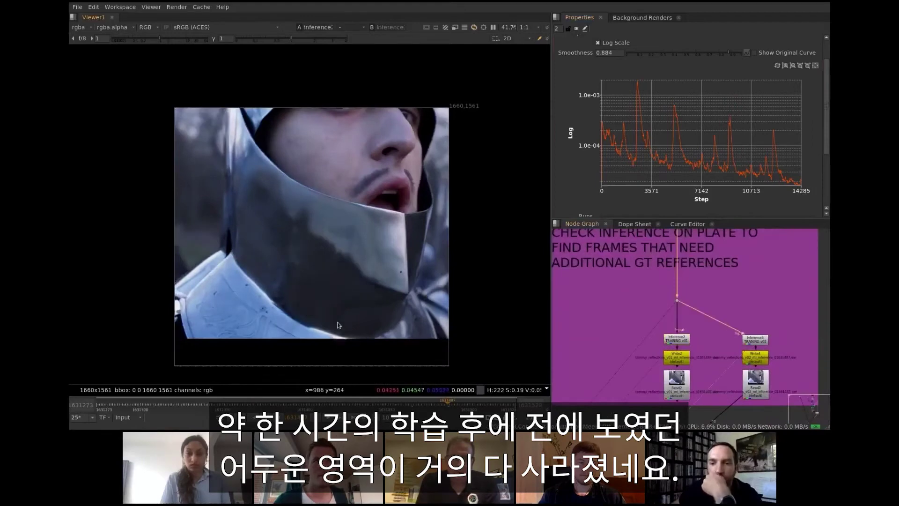
{"action": "left_click", "coordinate": [761, 384]}
{"action": "key", "text": "2"}
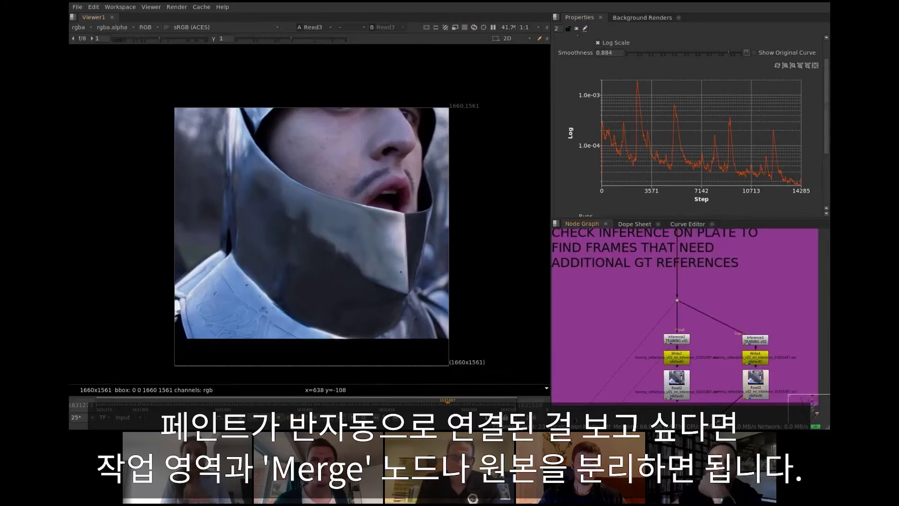
{"action": "left_click", "coordinate": [241, 418]}
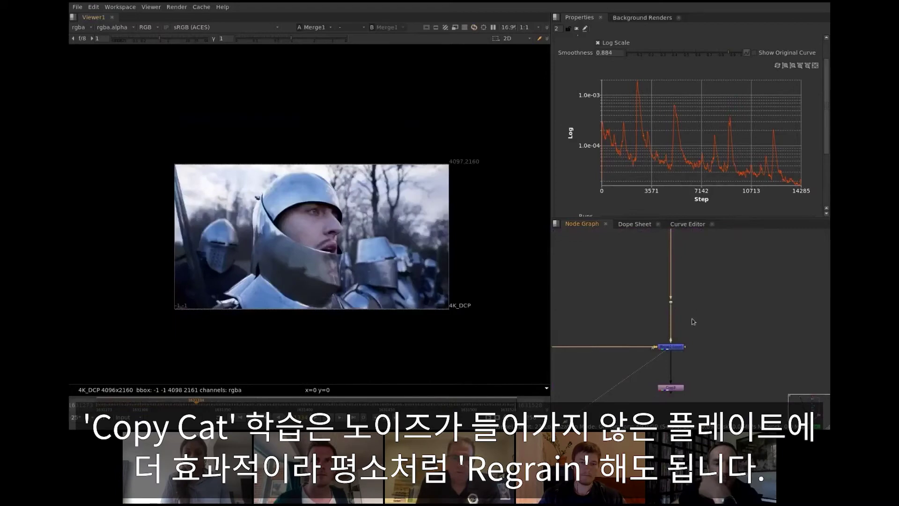
Compare the original plate with the Merge1 composite in a close-up of the armour, and play the composite through.
{"action": "left_click_drag", "start_coordinate": [685, 296], "coordinate": [642, 313]}
{"action": "key", "text": "1"}
{"action": "middle_click_drag", "start_coordinate": [266, 275], "coordinate": [333, 285], "text": "alt"}
{"action": "key", "text": "2"}
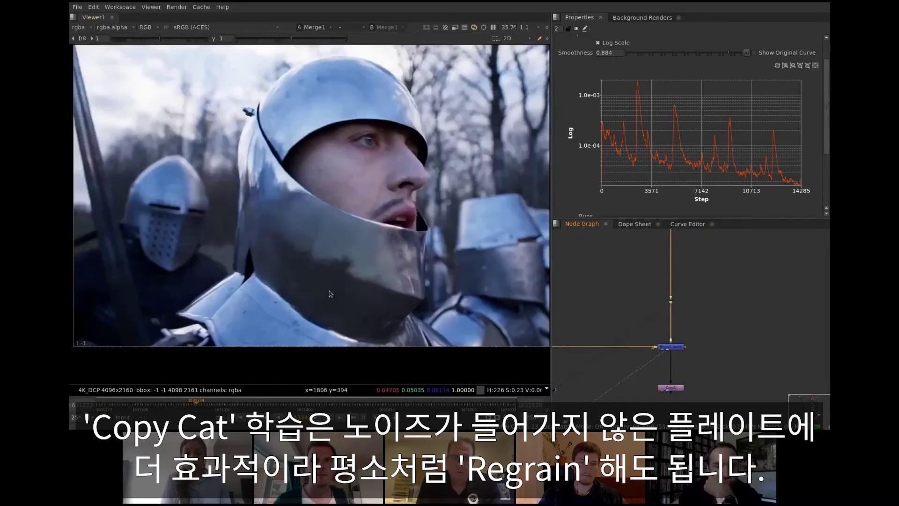
{"action": "key", "text": "1"}
{"action": "key", "text": "2"}
{"action": "key", "text": "1"}
{"action": "key", "text": "2"}
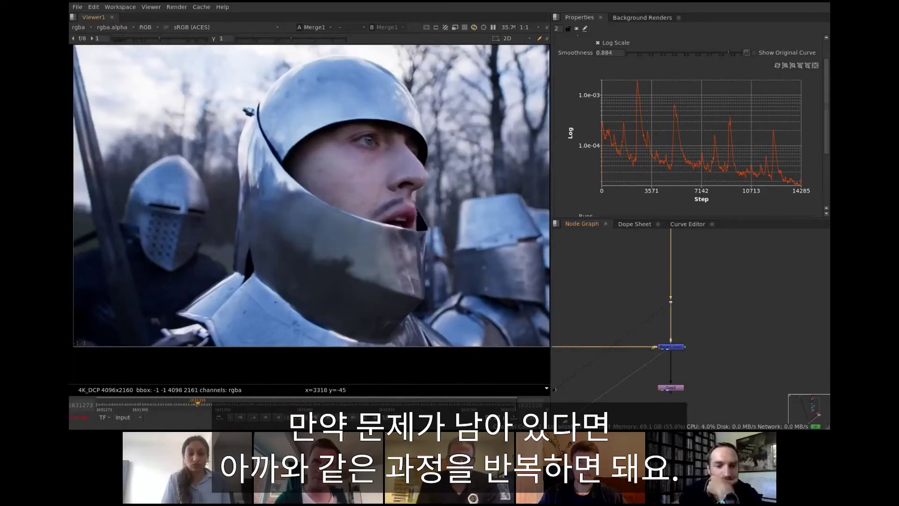
{"action": "key", "text": "l"}
{"action": "scroll", "coordinate": [251, 354], "scroll_direction": "down", "scroll_amount": 2}
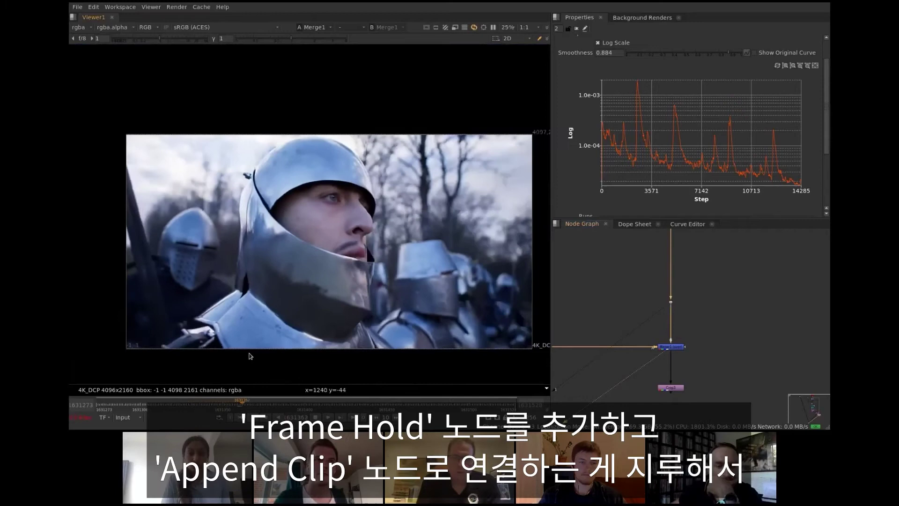
{"action": "key", "text": "f"}
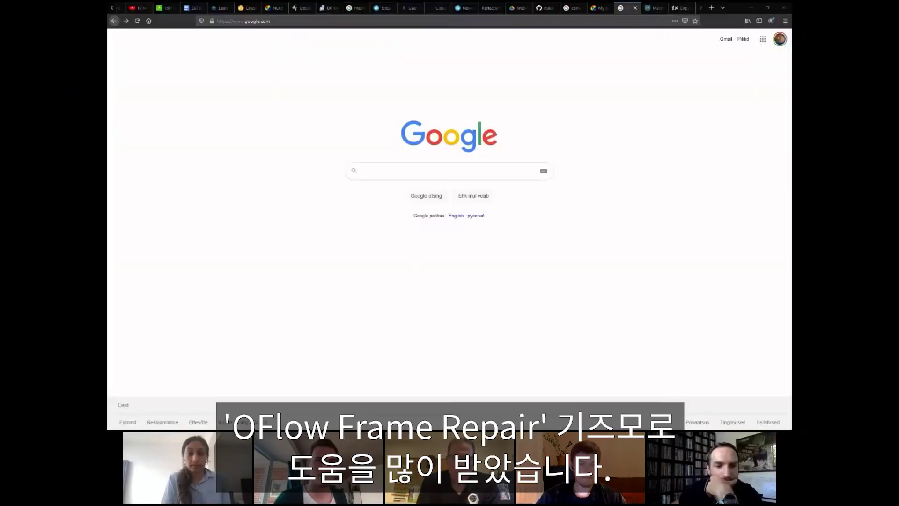
In the web browser, search for "oflow frame repair", open the Nukepedia article, follow its GitHub link and select the node's full text.
{"action": "type", "text": "oflow frame repair"}
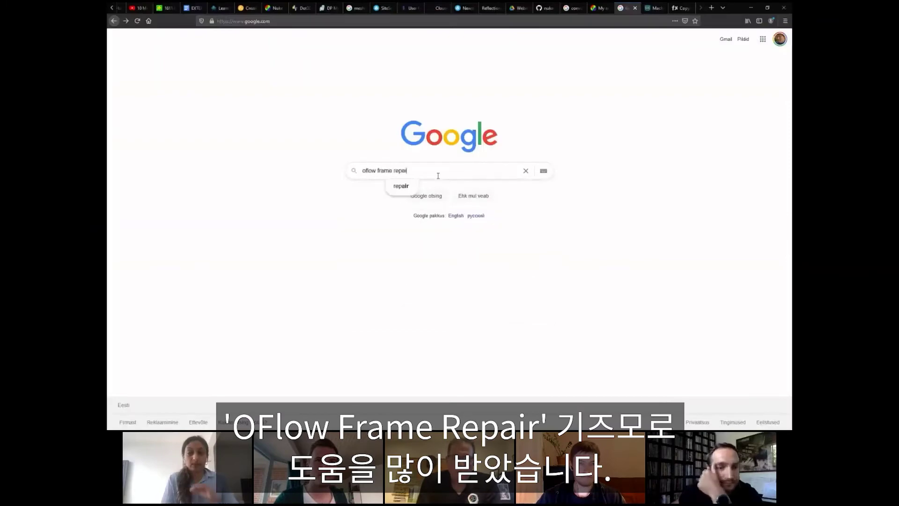
{"action": "key", "text": "Return"}
{"action": "left_click", "coordinate": [270, 106]}
{"action": "scroll", "coordinate": [268, 201], "scroll_direction": "down", "scroll_amount": 15}
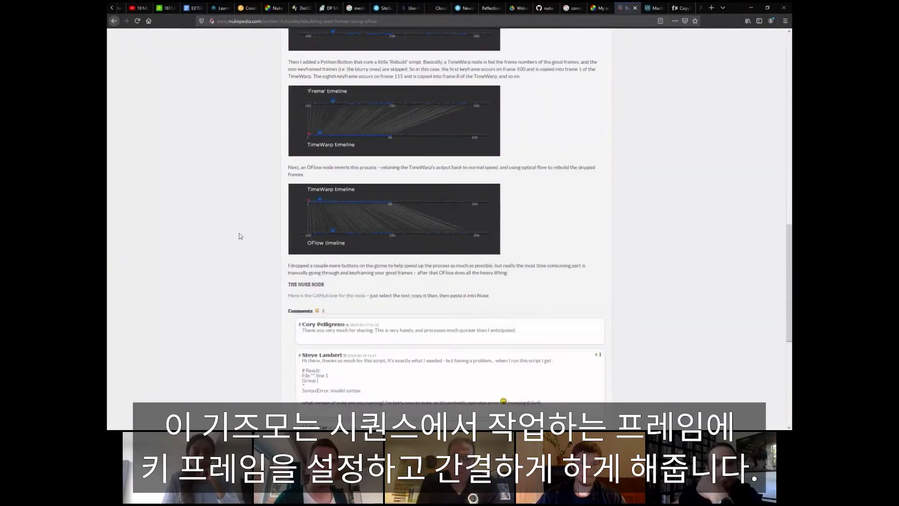
{"action": "left_click", "coordinate": [327, 220]}
{"action": "key", "text": "ctrl+a"}
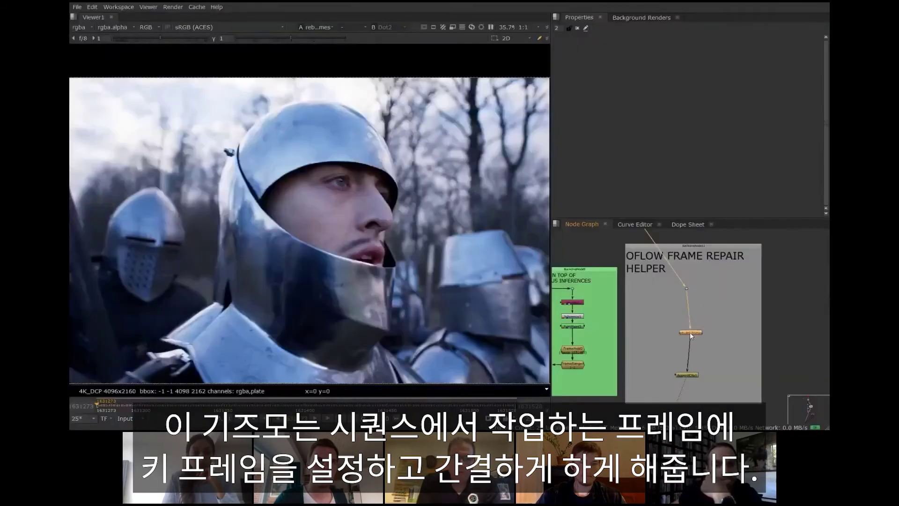
Inspect the nodes inside the rebuild_frames group, add a RotoPaint before the group and paint a zigzag on the knight's chin armour.
{"action": "key", "text": "ctrl+Return"}
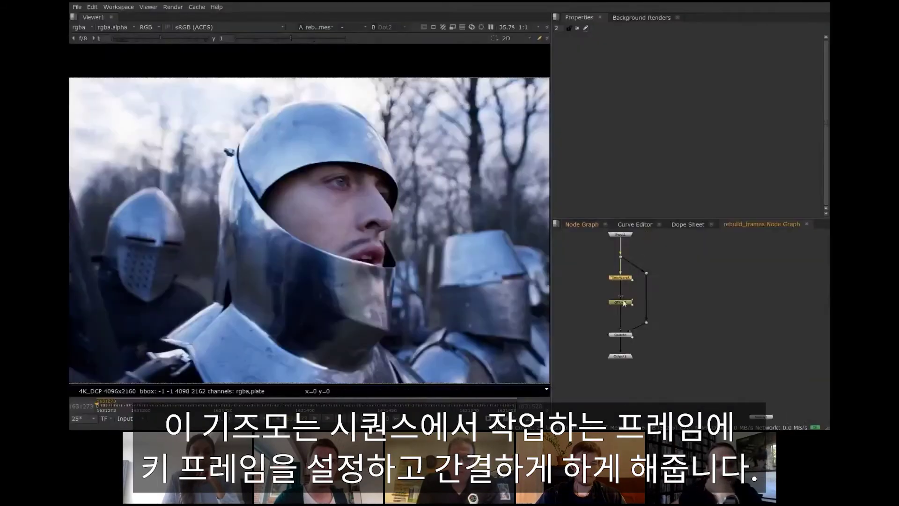
{"action": "left_click", "coordinate": [579, 224]}
{"action": "key", "text": "p"}
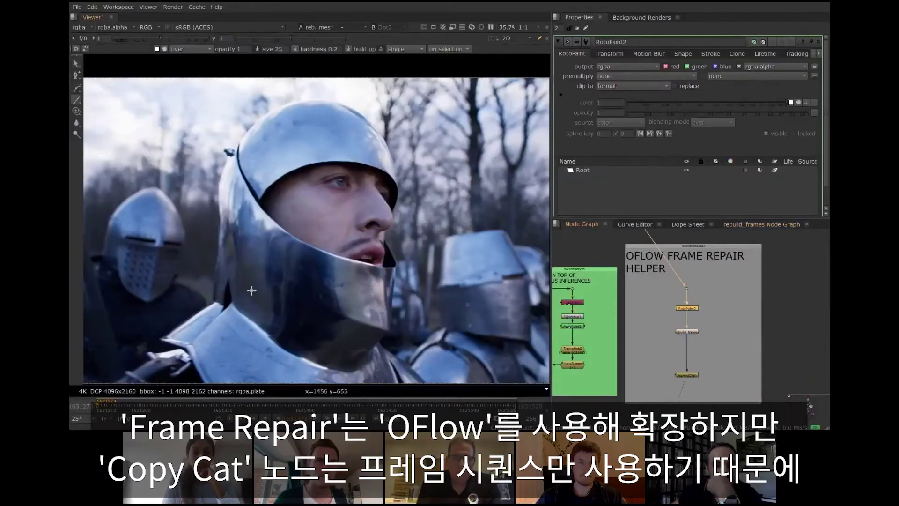
{"action": "left_click_drag", "start_coordinate": [259, 260], "coordinate": [338, 322]}
Open the rebuild_frames properties, advance to a further frame, paint a mark on the armour and add a key there.
{"action": "double_click", "coordinate": [687, 331]}
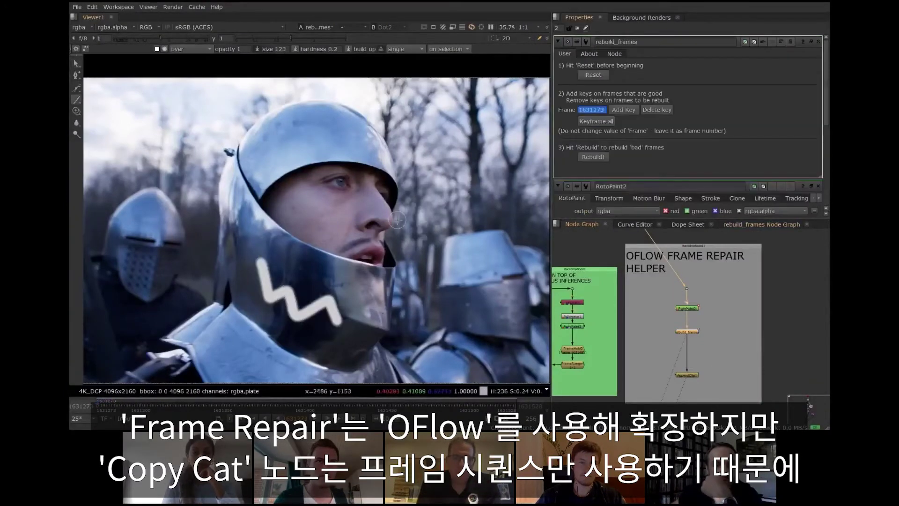
{"action": "key", "text": "Right"}
{"action": "key", "text": "Right"}
{"action": "key", "text": "Right"}
{"action": "key", "text": "Right"}
{"action": "key", "text": "Right"}
{"action": "key", "text": "Right"}
{"action": "key", "text": "Right"}
{"action": "key", "text": "Right"}
{"action": "key", "text": "Right"}
{"action": "key", "text": "Right"}
{"action": "key", "text": "Right"}
{"action": "left_click_drag", "start_coordinate": [309, 261], "coordinate": [324, 263]}
{"action": "left_click", "coordinate": [619, 110]}
Advance through the clip, painting an X on the chin armour and a smiley face on frame 1631296.
{"action": "key", "text": "Right"}
{"action": "key", "text": "Right"}
{"action": "key", "text": "Right"}
{"action": "key", "text": "Right"}
{"action": "key", "text": "Right"}
{"action": "key", "text": "Right"}
{"action": "key", "text": "Right"}
{"action": "key", "text": "Right"}
{"action": "key", "text": "Right"}
{"action": "key", "text": "Right"}
{"action": "key", "text": "Right"}
{"action": "key", "text": "Right"}
{"action": "left_click_drag", "start_coordinate": [268, 284], "coordinate": [317, 321]}
{"action": "left_click_drag", "start_coordinate": [322, 285], "coordinate": [278, 321]}
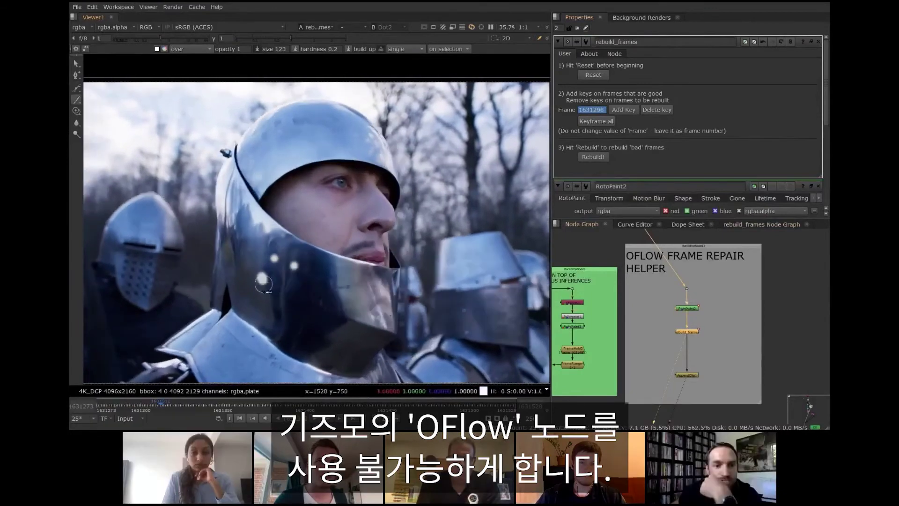
{"action": "left_click_drag", "start_coordinate": [259, 274], "coordinate": [309, 287]}
View the AppendClip1 output, the looped Retime2 output and the result of the synthetic GT generation section.
{"action": "scroll", "coordinate": [686, 332], "scroll_direction": "up", "scroll_amount": 2}
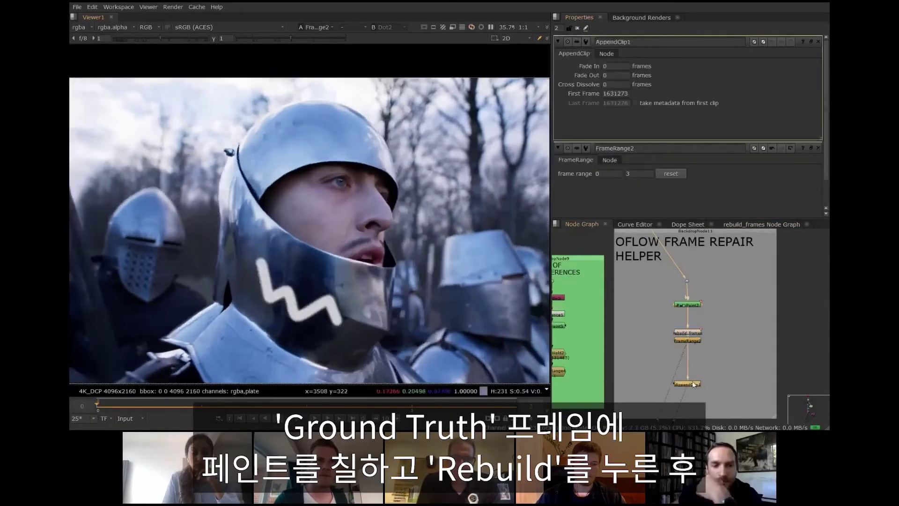
{"action": "key", "text": "1"}
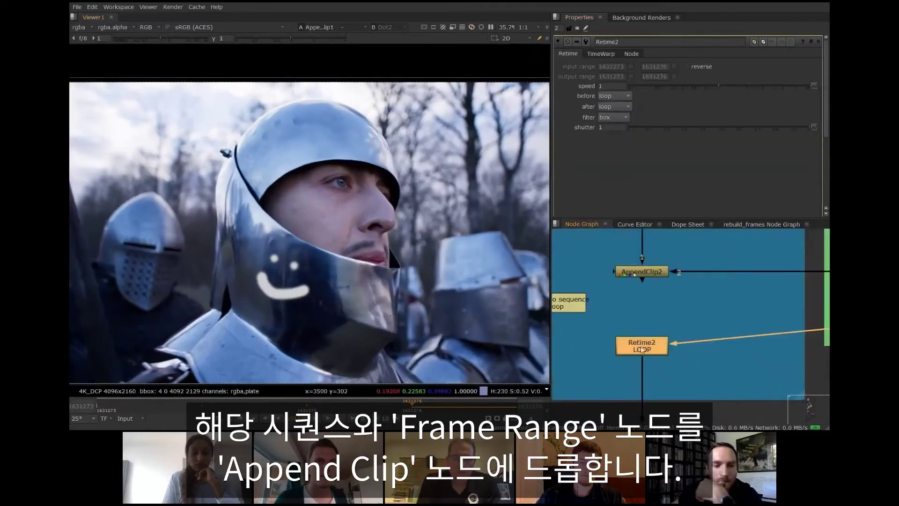
{"action": "key", "text": "1"}
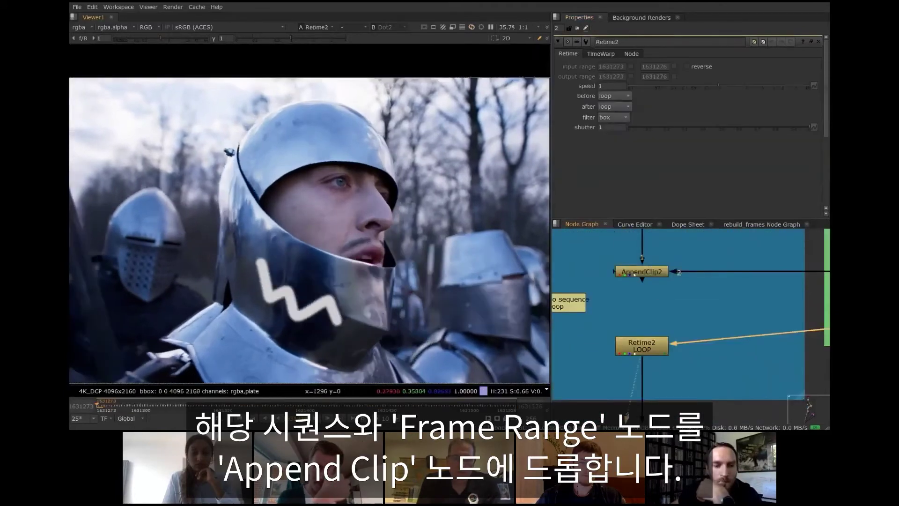
{"action": "scroll", "coordinate": [667, 372], "scroll_direction": "down", "scroll_amount": 5}
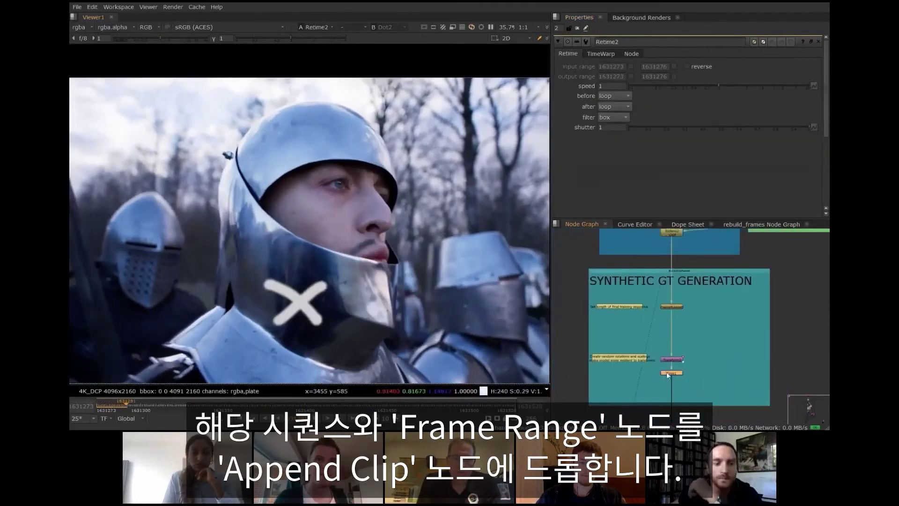
{"action": "key", "text": "1"}
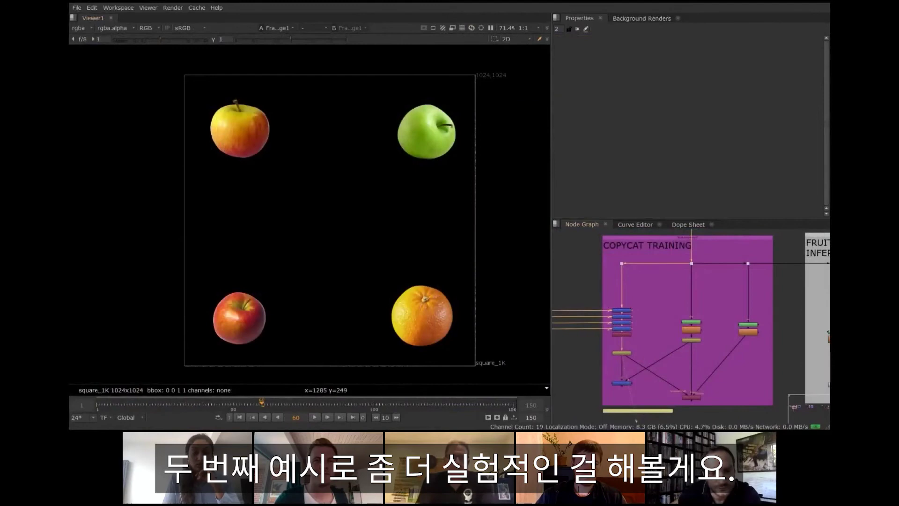
Trace the four fruit images into the CopyCat training section and view the FrameRange2 circles on the first frame.
{"action": "middle_click_drag", "start_coordinate": [625, 305], "coordinate": [775, 325]}
{"action": "middle_click_drag", "start_coordinate": [622, 288], "coordinate": [687, 296]}
{"action": "scroll", "coordinate": [687, 297], "scroll_direction": "up", "scroll_amount": 2}
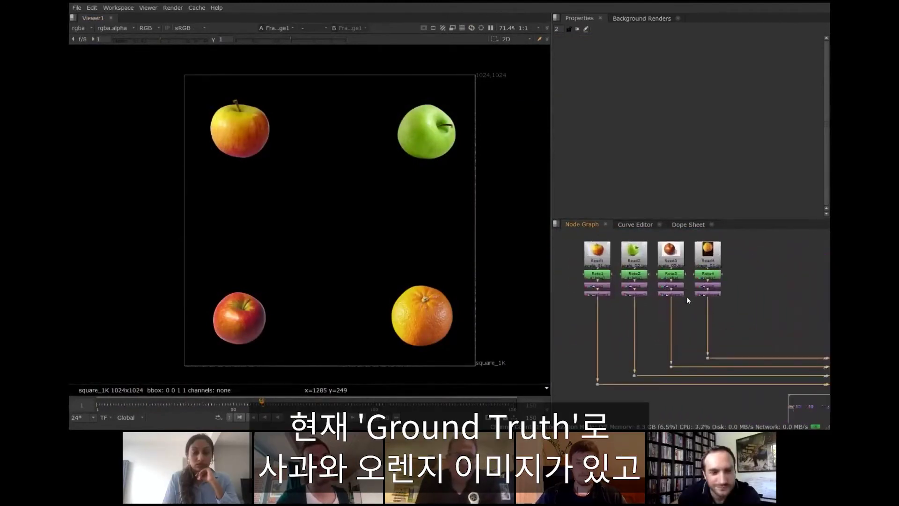
{"action": "middle_click_drag", "start_coordinate": [796, 339], "coordinate": [637, 316]}
{"action": "middle_click_drag", "start_coordinate": [796, 350], "coordinate": [661, 337]}
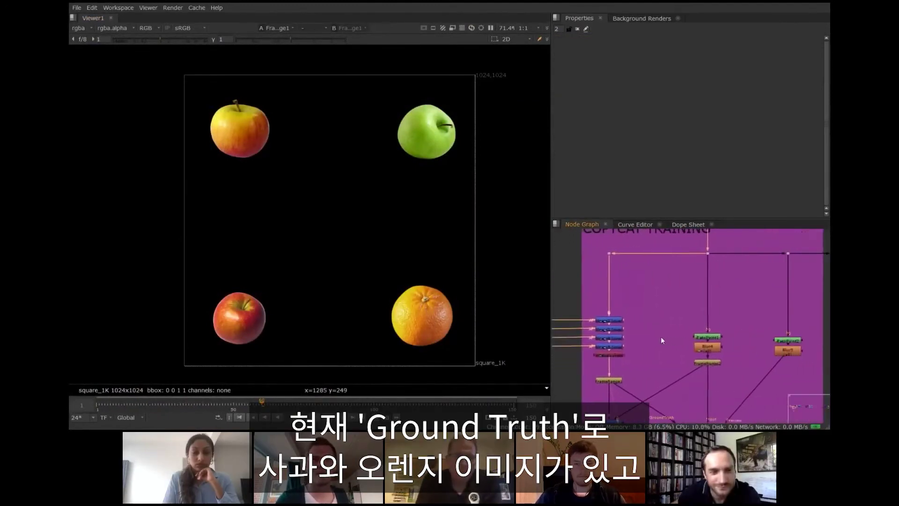
{"action": "left_click", "coordinate": [709, 363]}
{"action": "key", "text": "1"}
{"action": "left_click", "coordinate": [241, 417]}
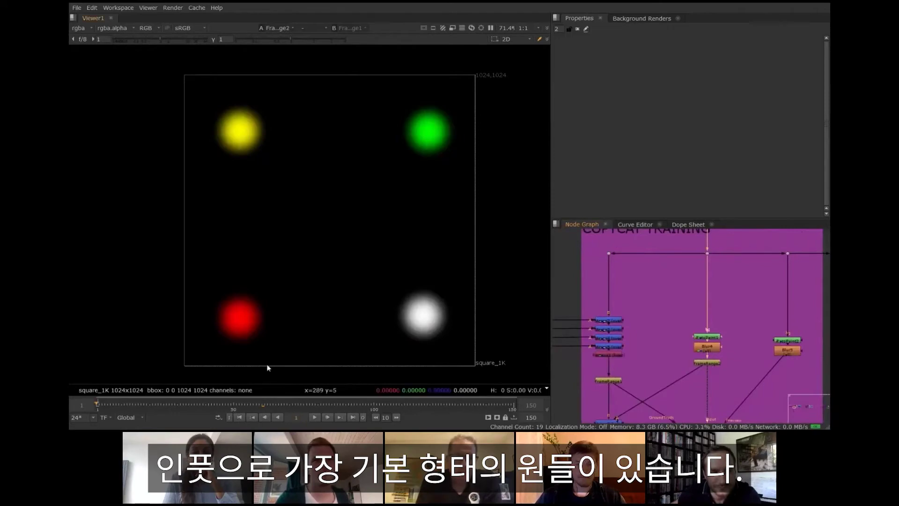
Compare each coloured circle in the FrameRange2 input with its matching fruit in the FrameRange1 ground truth.
{"action": "key", "text": "1"}
{"action": "key", "text": "1"}
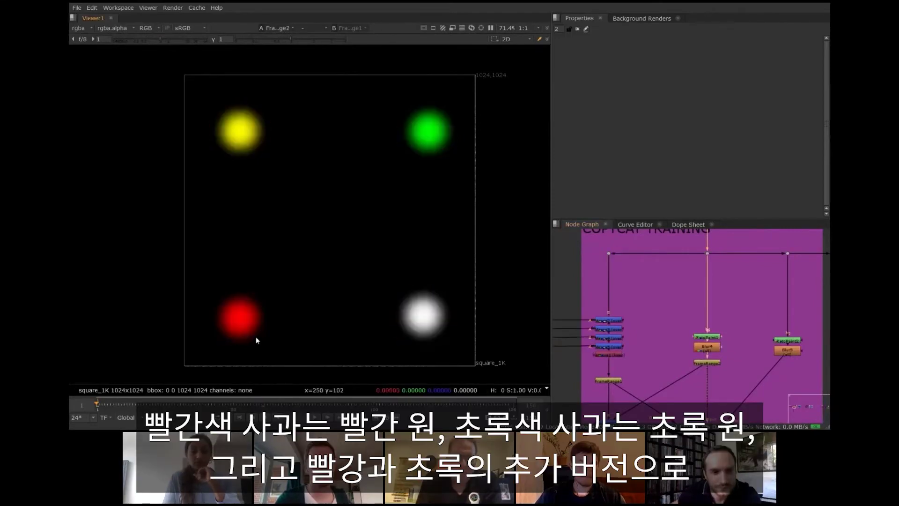
{"action": "key", "text": "2"}
{"action": "key", "text": "1"}
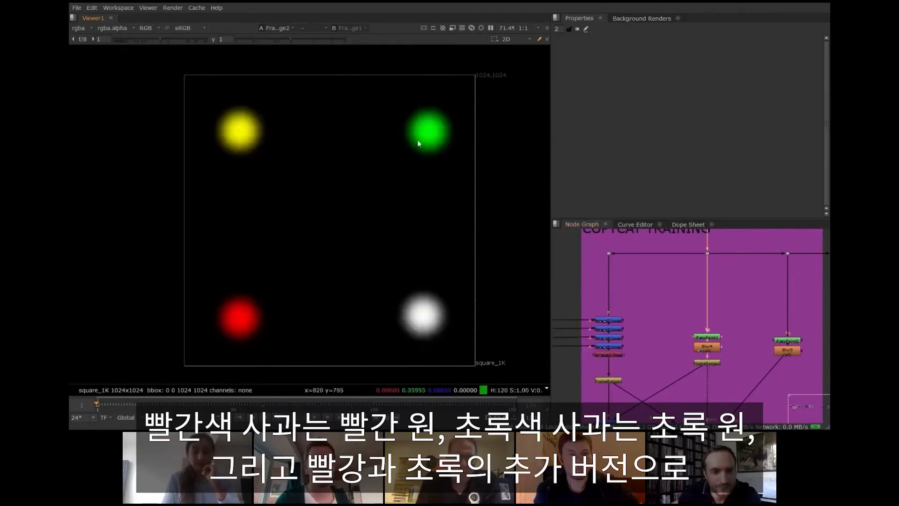
{"action": "key", "text": "2"}
{"action": "key", "text": "1"}
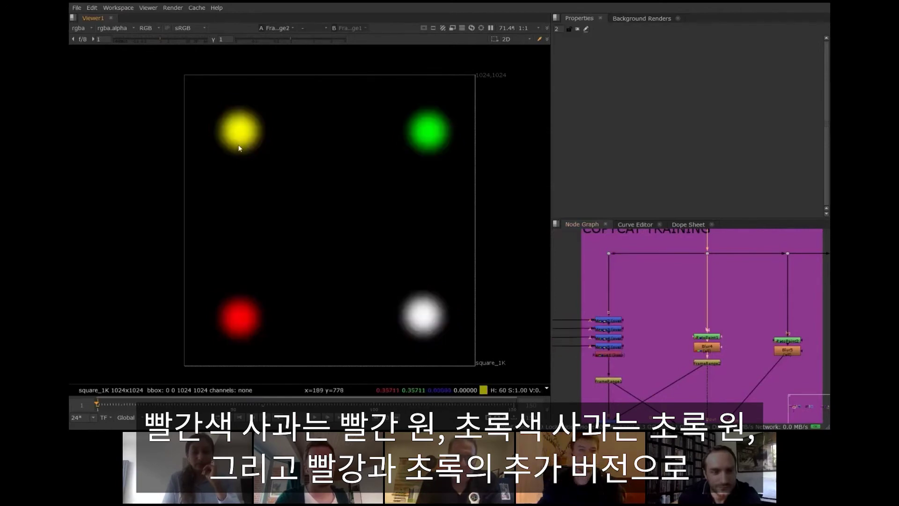
{"action": "key", "text": "2"}
{"action": "key", "text": "1"}
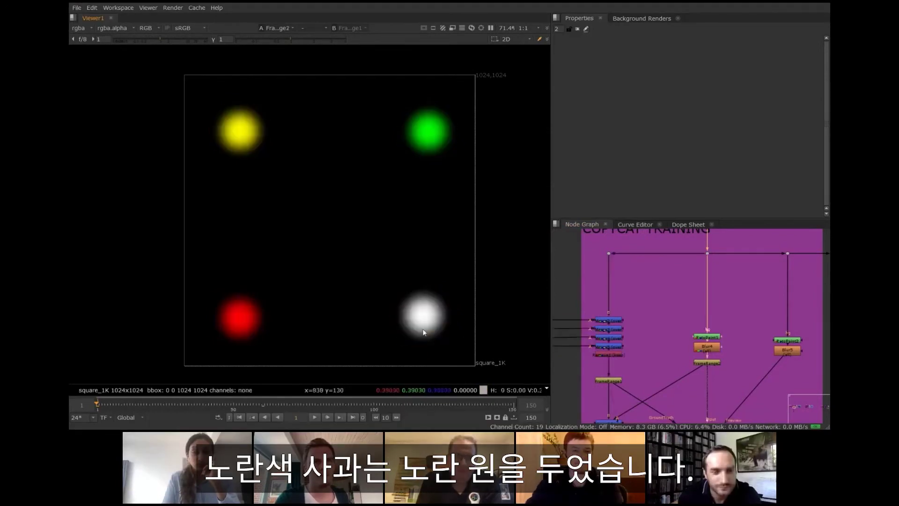
{"action": "key", "text": "2"}
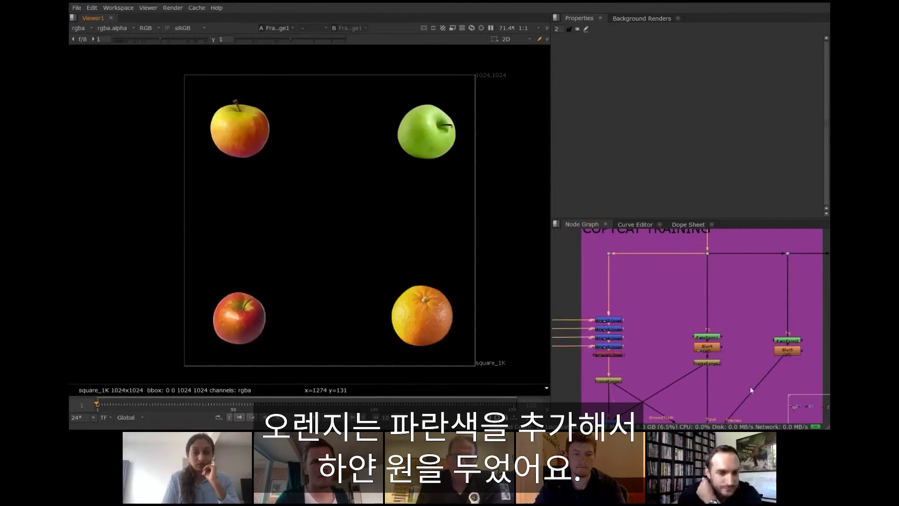
Open the fruit CopyCat1 node's training graph and examine its curve, the training time note and the node's inputs.
{"action": "middle_click_drag", "start_coordinate": [751, 388], "coordinate": [713, 342]}
{"action": "double_click", "coordinate": [672, 398]}
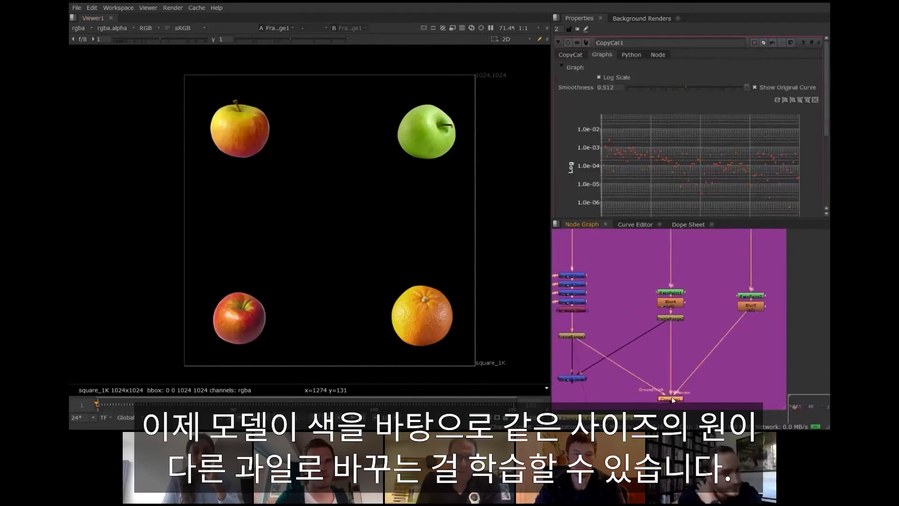
{"action": "left_click_drag", "start_coordinate": [829, 101], "coordinate": [829, 133]}
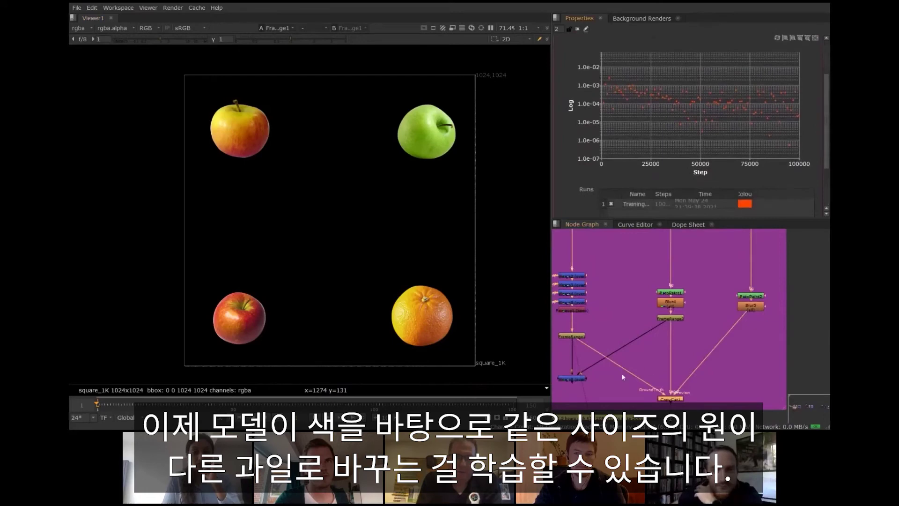
{"action": "scroll", "coordinate": [622, 376], "scroll_direction": "up", "scroll_amount": 5}
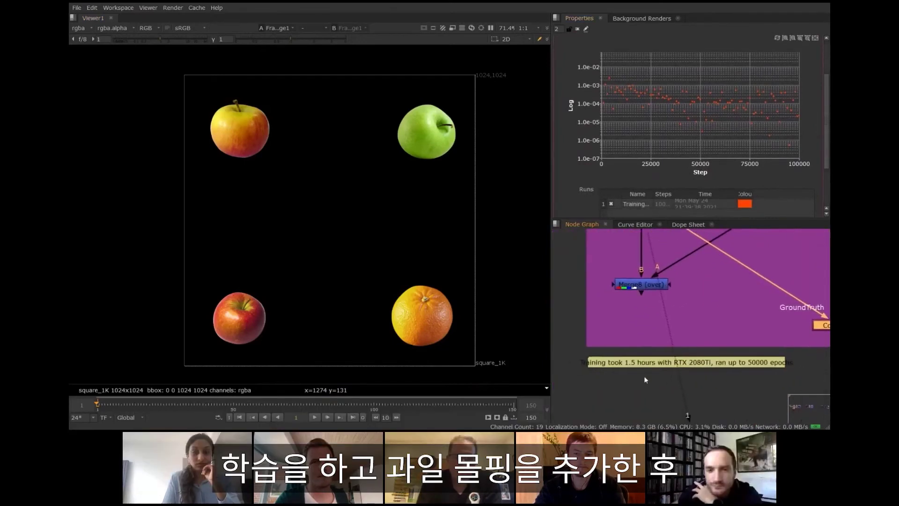
{"action": "middle_click_drag", "start_coordinate": [829, 277], "coordinate": [642, 354]}
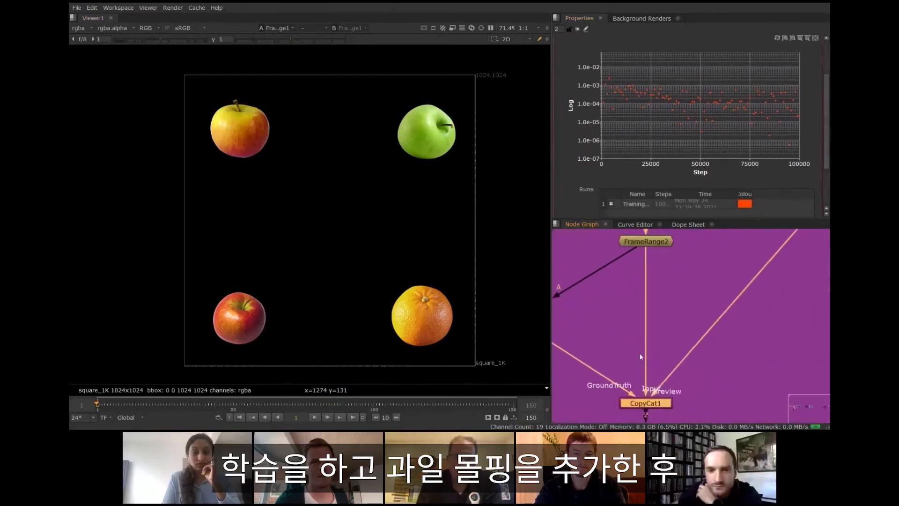
View the Blur6 circles feeding the fruit inference section and play the sequence.
{"action": "scroll", "coordinate": [675, 345], "scroll_direction": "down", "scroll_amount": 4}
{"action": "middle_click_drag", "start_coordinate": [724, 320], "coordinate": [590, 348]}
{"action": "scroll", "coordinate": [665, 337], "scroll_direction": "down", "scroll_amount": 1}
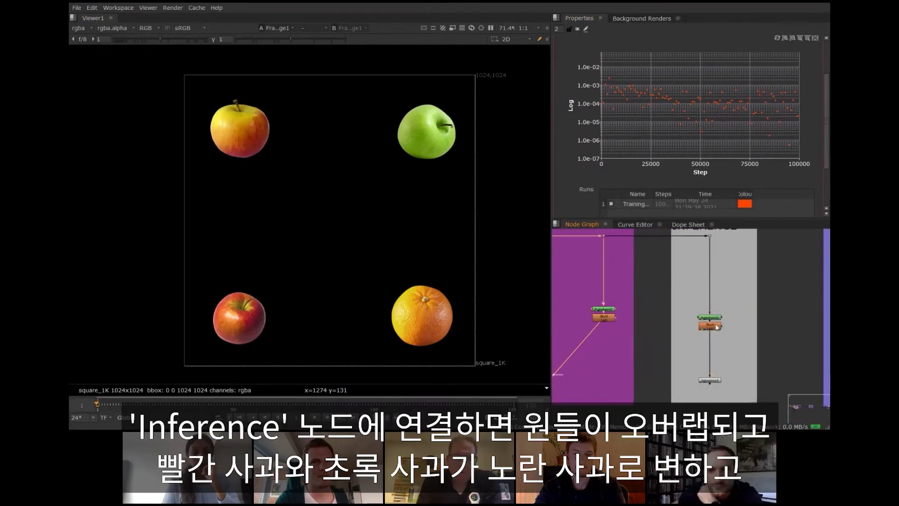
{"action": "key", "text": "1"}
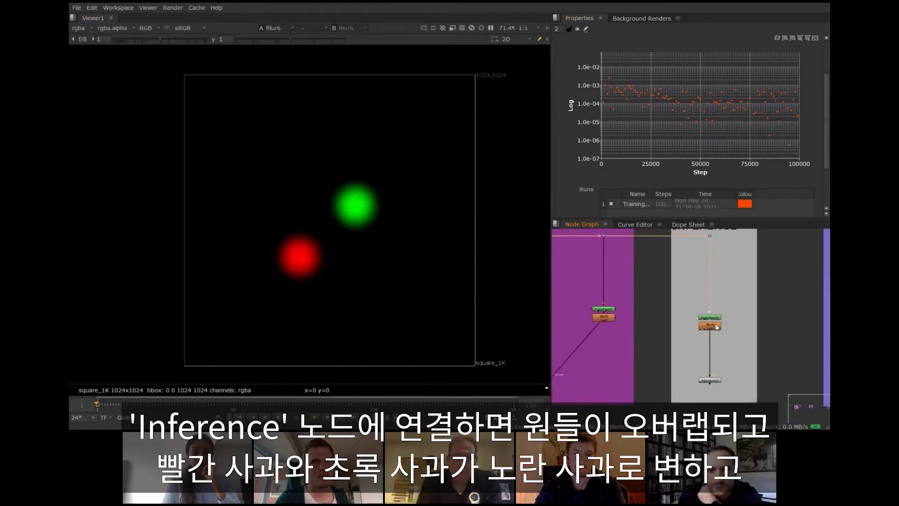
{"action": "left_click", "coordinate": [317, 417]}
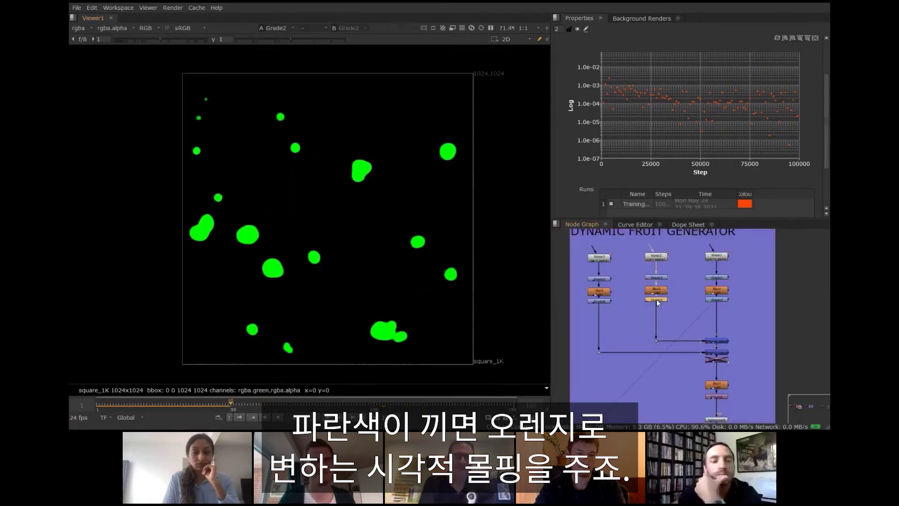
View the Grade4 dots and the combined Merge7 dot pattern in the dynamic fruit generator, returning to the first frame.
{"action": "key", "text": "1"}
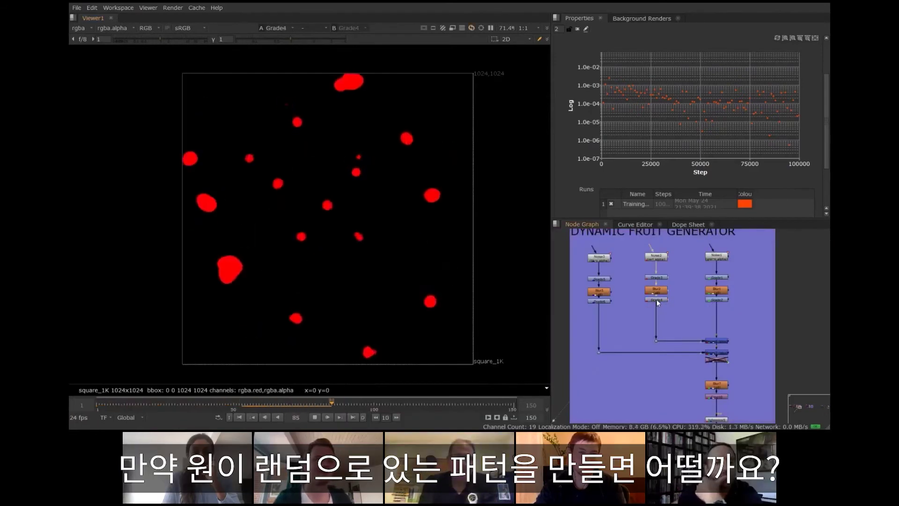
{"action": "key", "text": "1"}
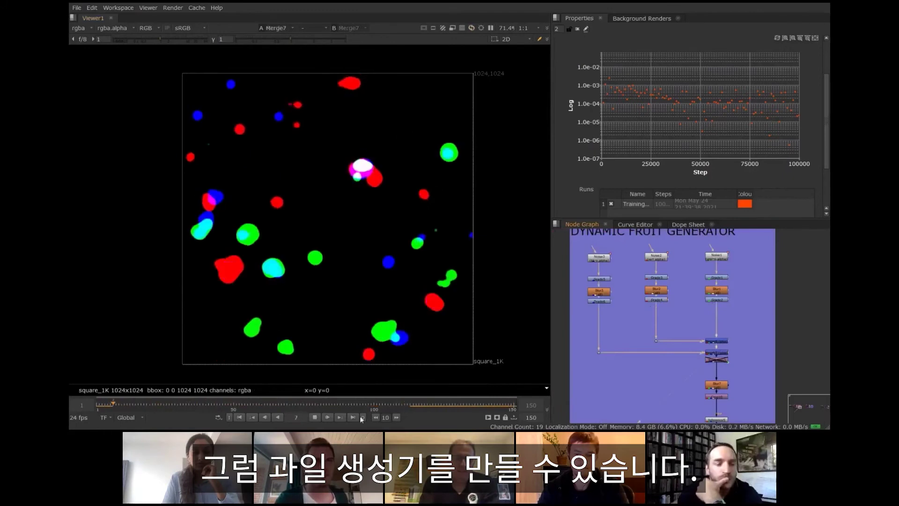
{"action": "left_click", "coordinate": [239, 417]}
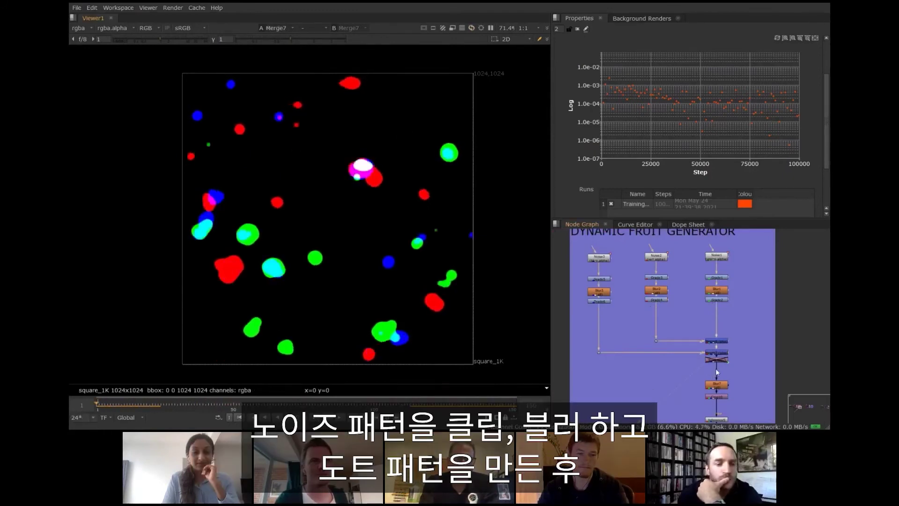
View the blurred Crop10 dots and the Inference5 fruit output of the dynamic fruit generator, stopping its playback.
{"action": "left_click", "coordinate": [716, 395]}
{"action": "key", "text": "1"}
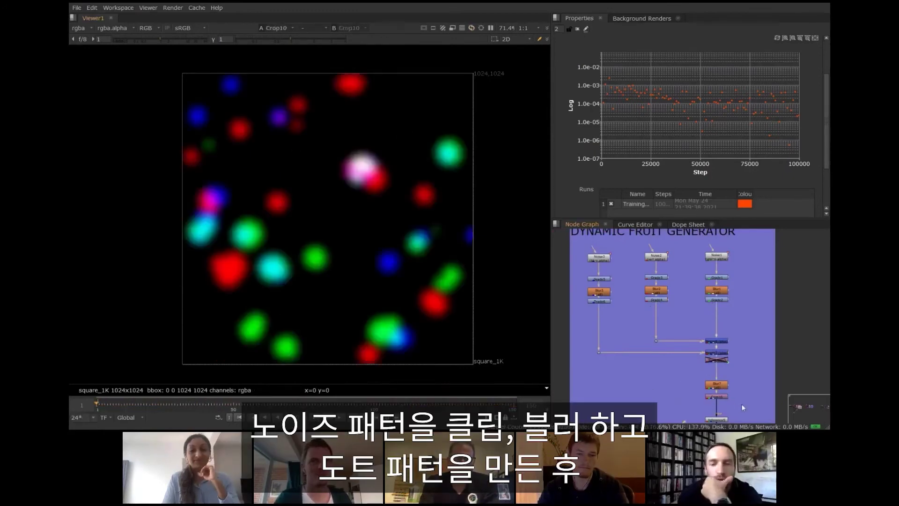
{"action": "middle_click_drag", "start_coordinate": [742, 403], "coordinate": [745, 383]}
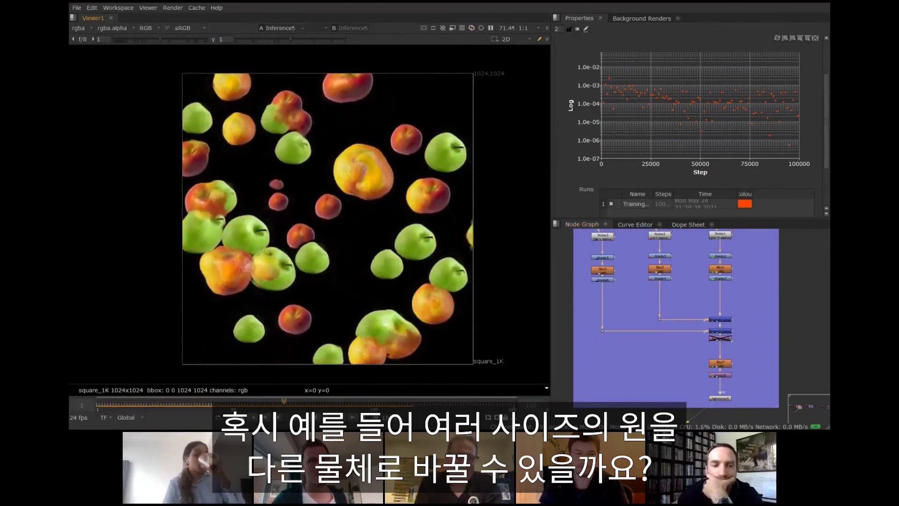
{"action": "left_click", "coordinate": [315, 417]}
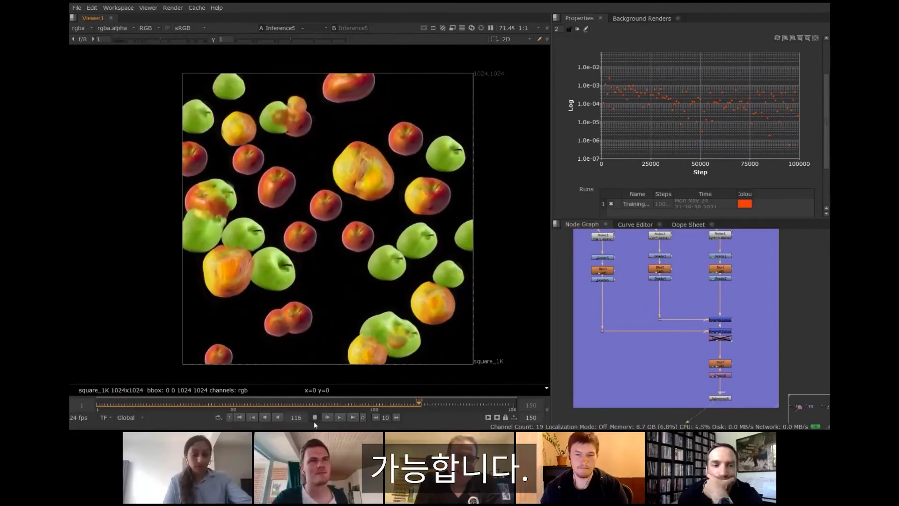
Inspect the frame expression in the Text1 node's message in the numbers training section, and close its properties.
{"action": "scroll", "coordinate": [682, 352], "scroll_direction": "down", "scroll_amount": 3}
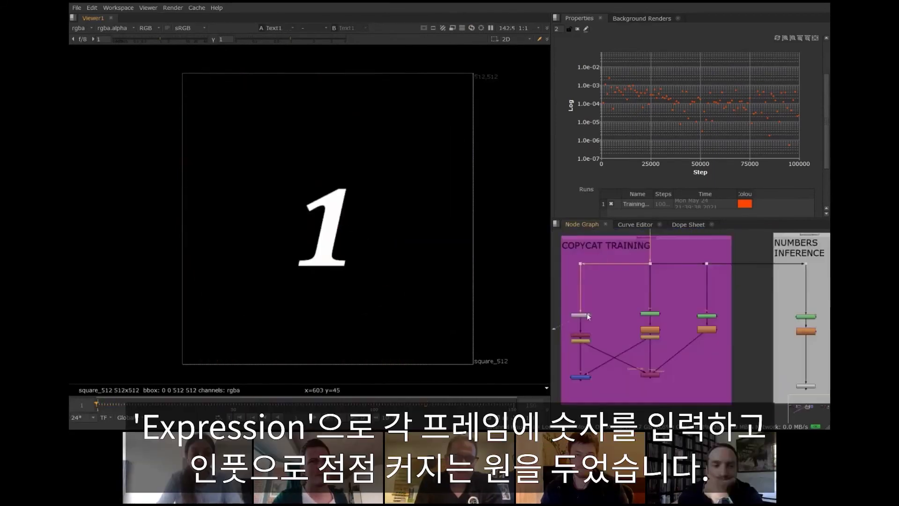
{"action": "double_click", "coordinate": [588, 316]}
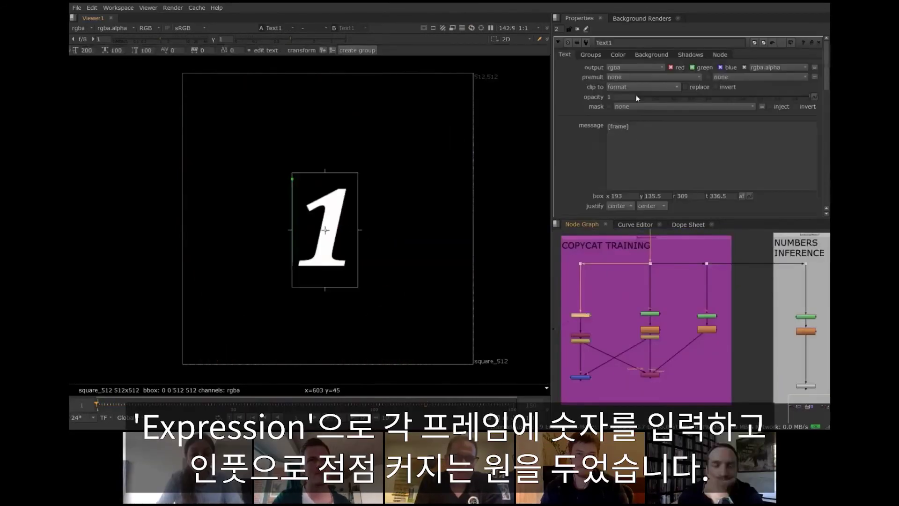
{"action": "left_click", "coordinate": [577, 29]}
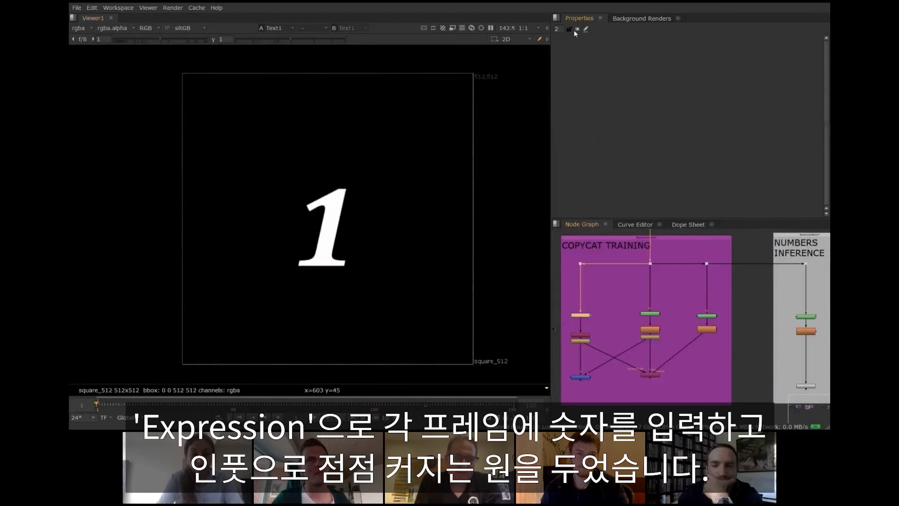
Play the Text1 numbers, switch to the second viewer input for comparison and return to the first frame.
{"action": "left_click", "coordinate": [315, 416]}
{"action": "key", "text": "2"}
{"action": "left_click", "coordinate": [240, 417]}
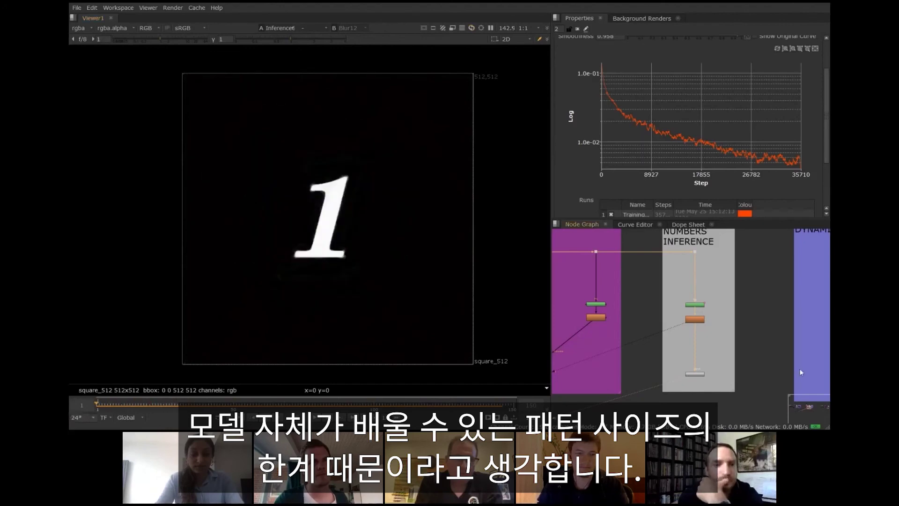
View the Grade12 dot pattern in the dynamic number generator, play it and return to the first frame.
{"action": "middle_click_drag", "start_coordinate": [801, 372], "coordinate": [597, 387]}
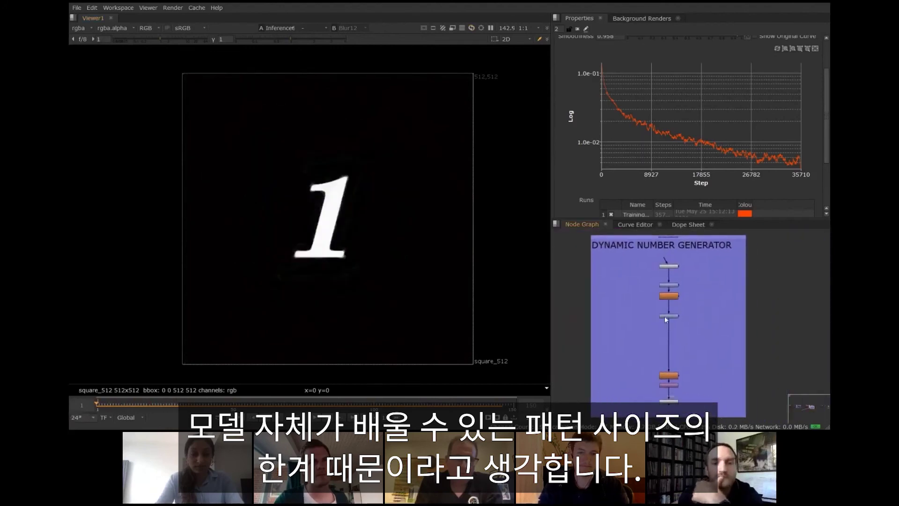
{"action": "key", "text": "1"}
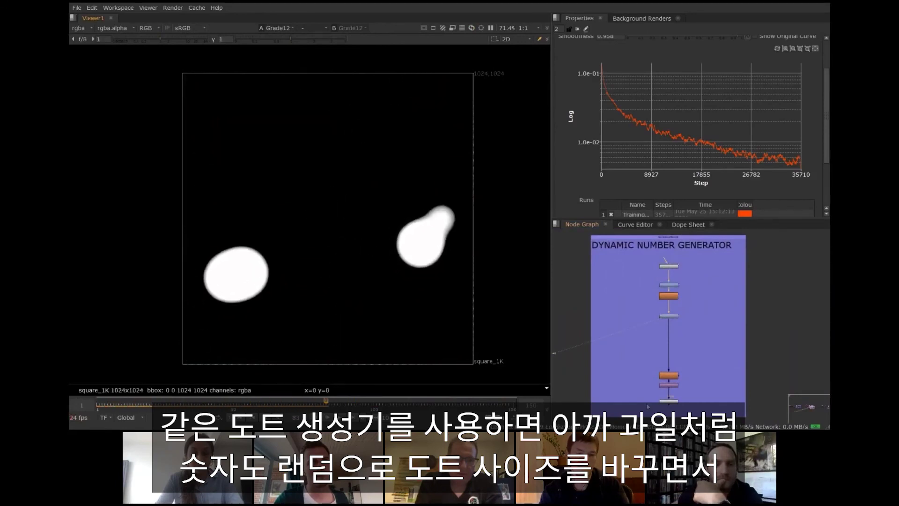
{"action": "left_click", "coordinate": [279, 418]}
{"action": "left_click", "coordinate": [242, 417]}
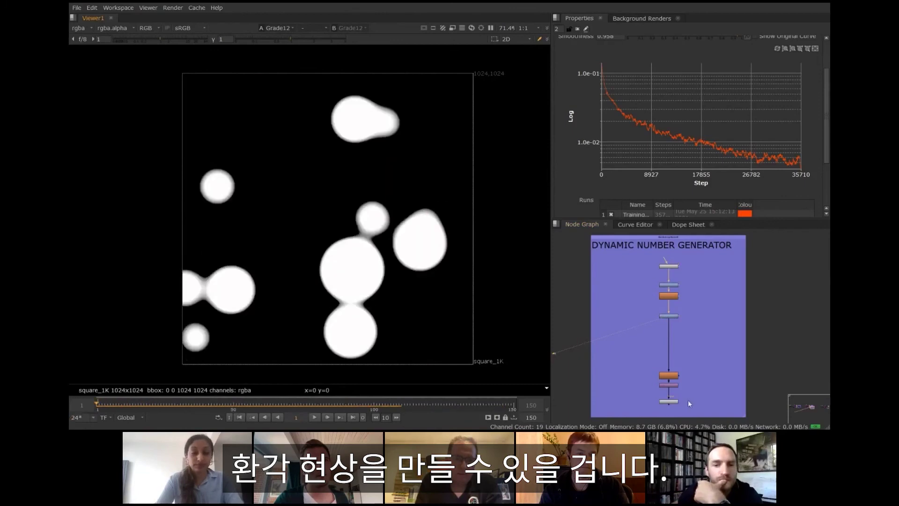
View the dynamic number generator's inference output, play the generated numbers and replay them from the first frame.
{"action": "key", "text": "1"}
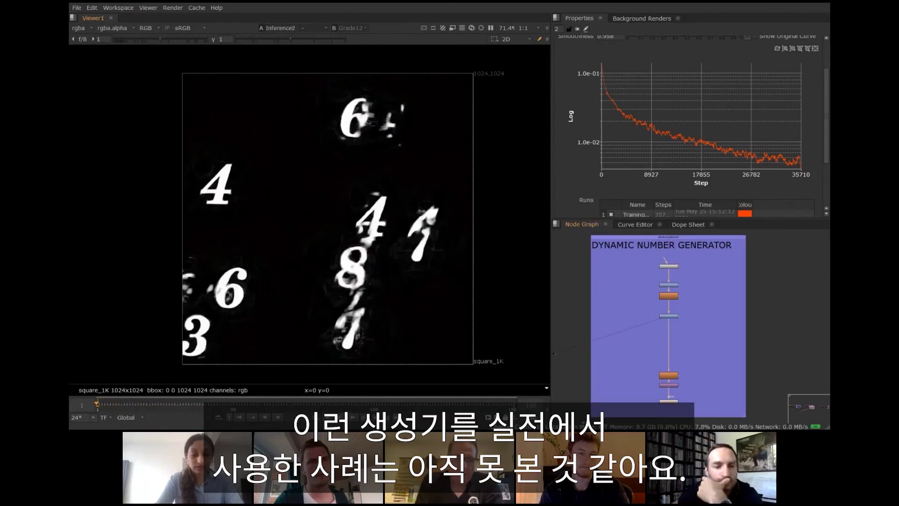
{"action": "left_click", "coordinate": [314, 417]}
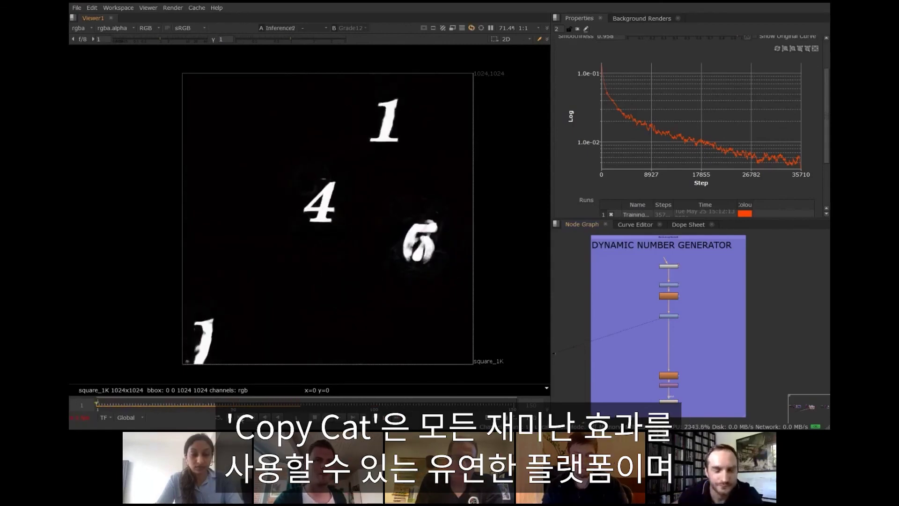
{"action": "left_click", "coordinate": [239, 417]}
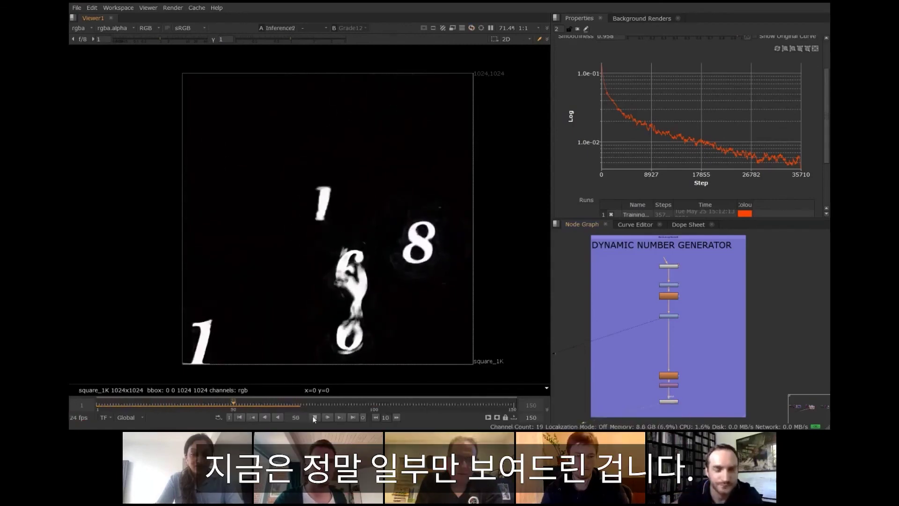
{"action": "left_click", "coordinate": [315, 417]}
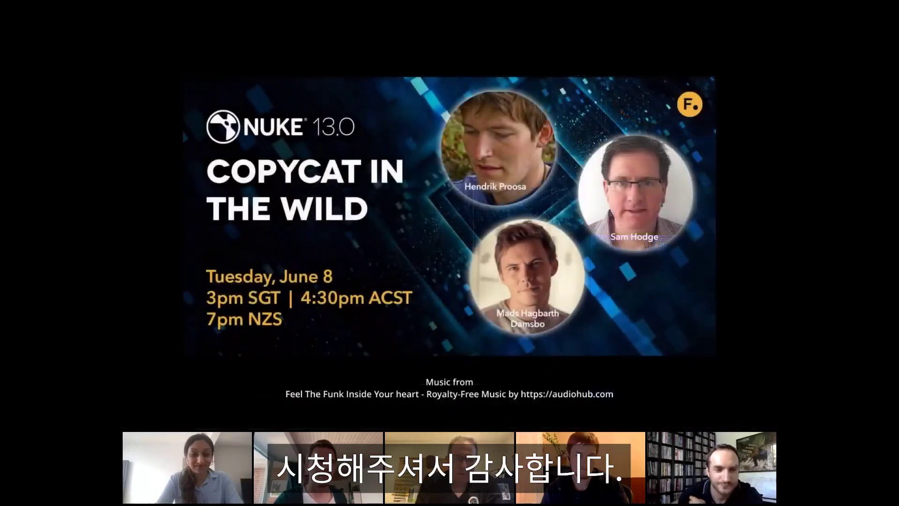